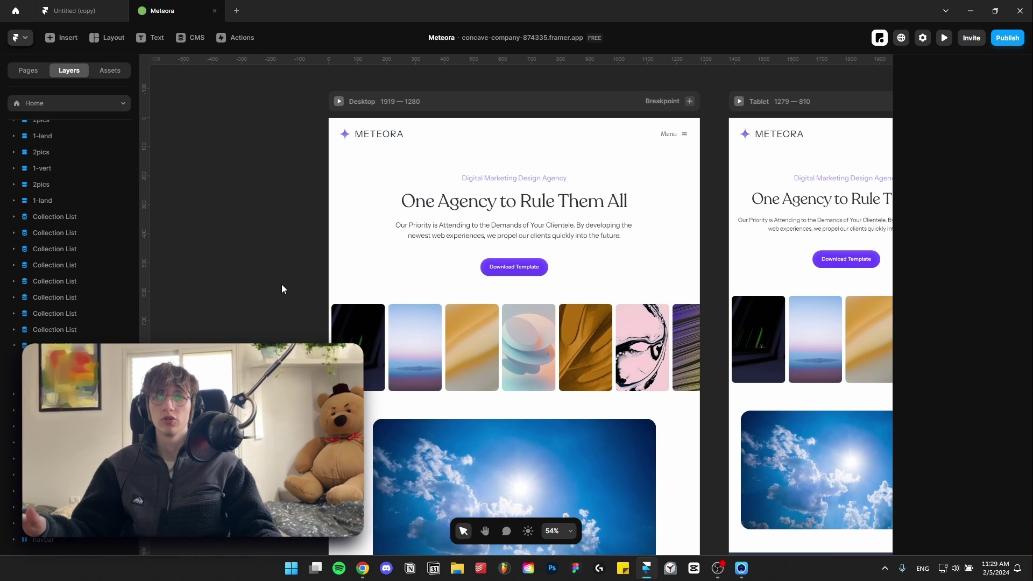
# - Change the Branding card image's width from Fill to Fixed at 418
pyautogui.moveTo(282, 285); pyautogui.dragTo(581, 360)
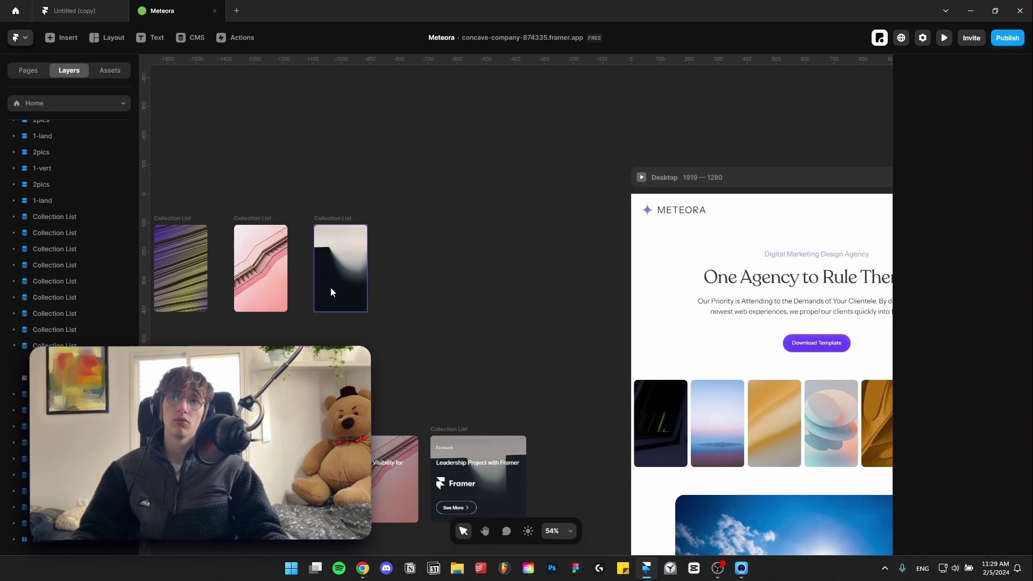
pyautogui.moveTo(628, 406); pyautogui.dragTo(473, 134)
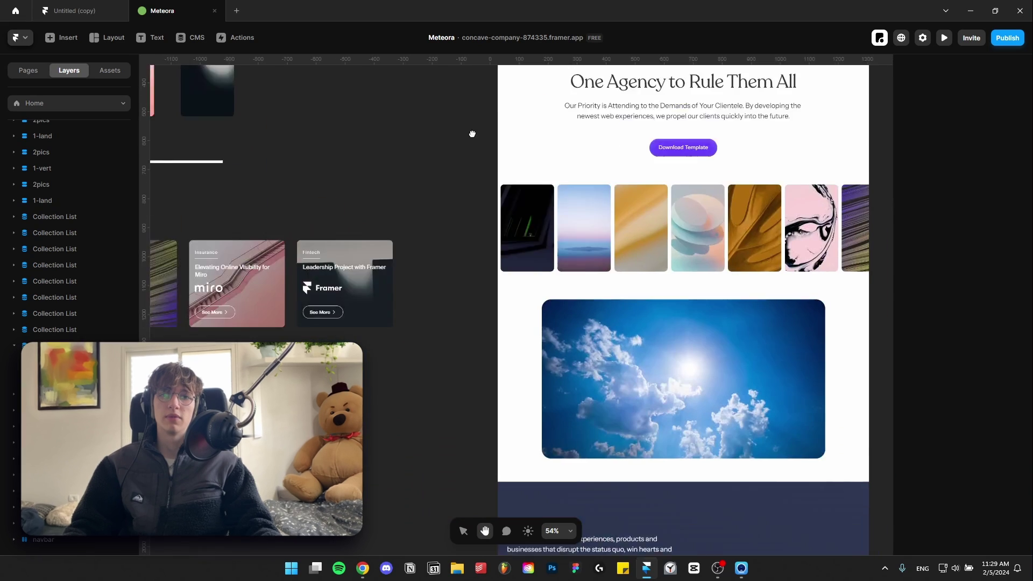
pyautogui.scroll(-6, 619, 360)
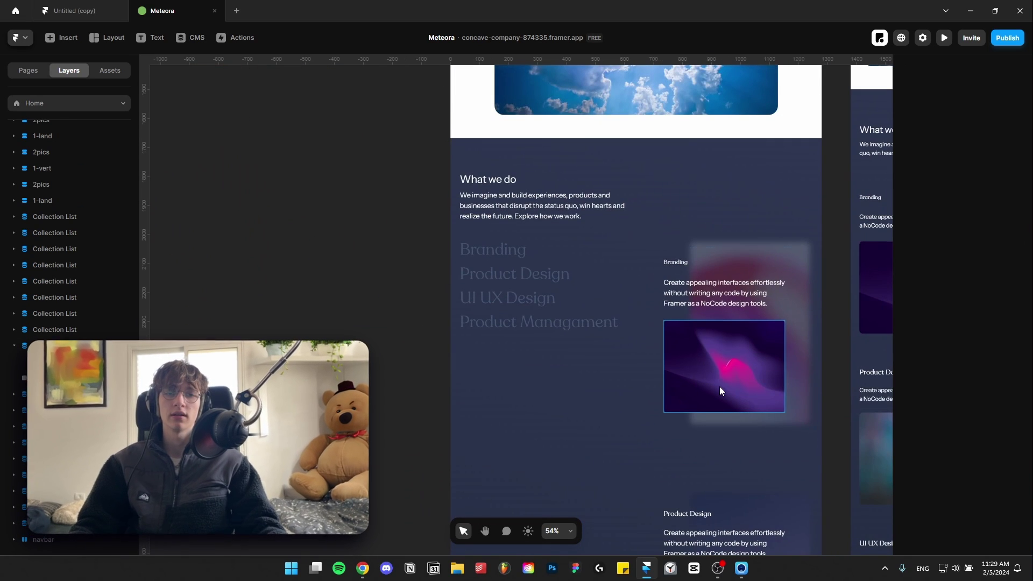
pyautogui.click(719, 386)
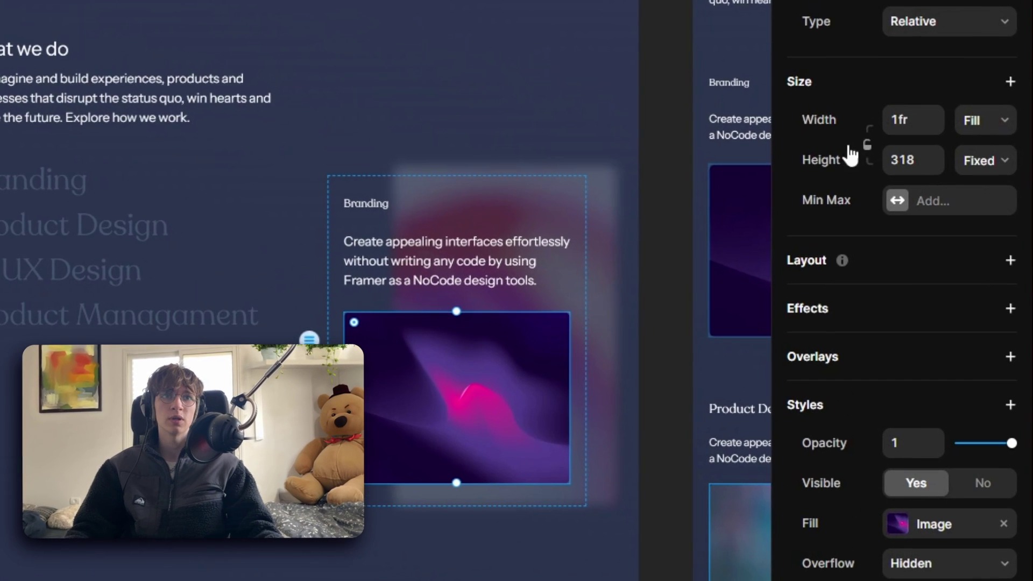
pyautogui.click(982, 121)
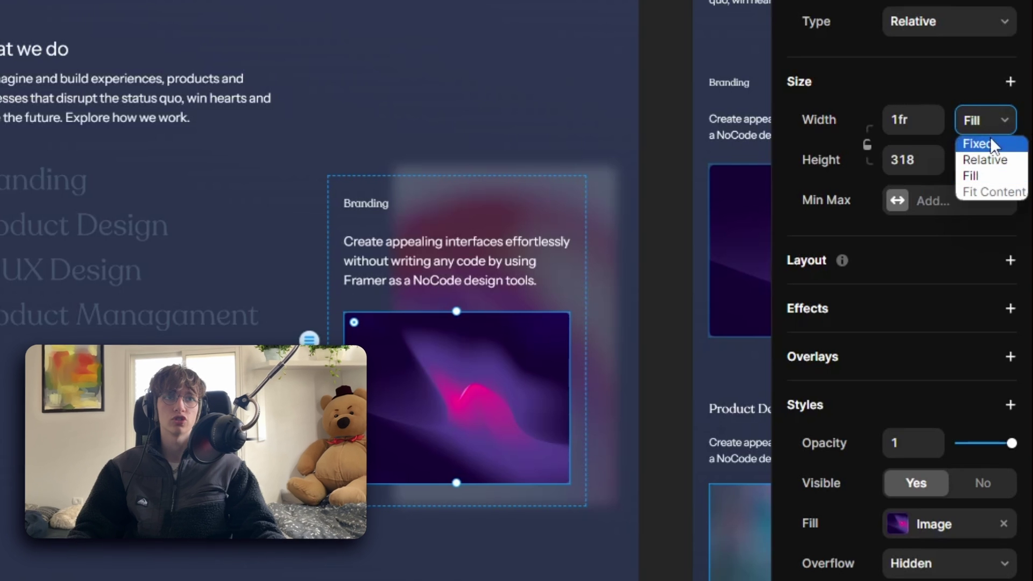
pyautogui.click(989, 137)
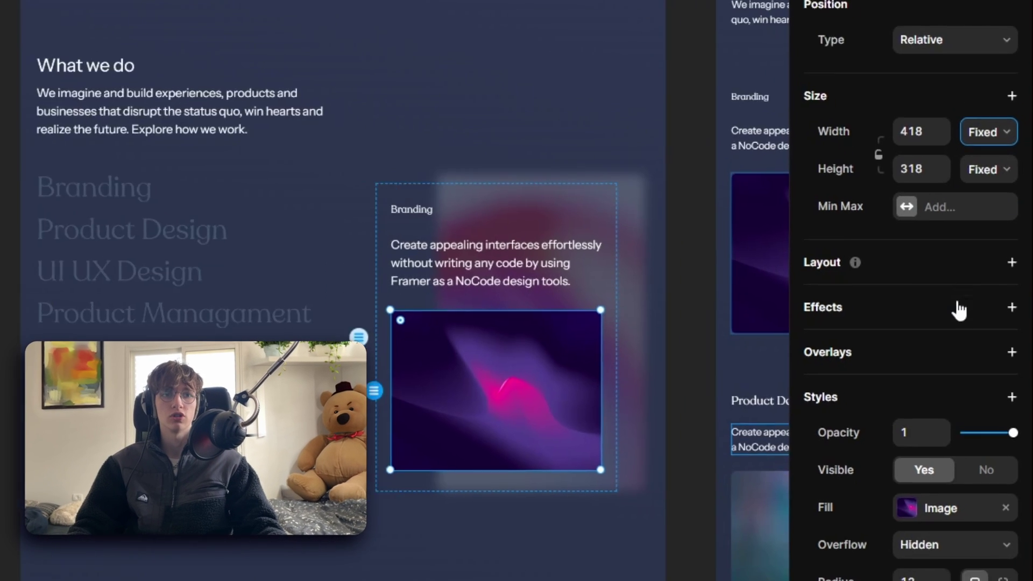
# - Enlarge the standalone image copy to 1321 × 1005, then delete it
pyautogui.scroll(-3, 958, 310)
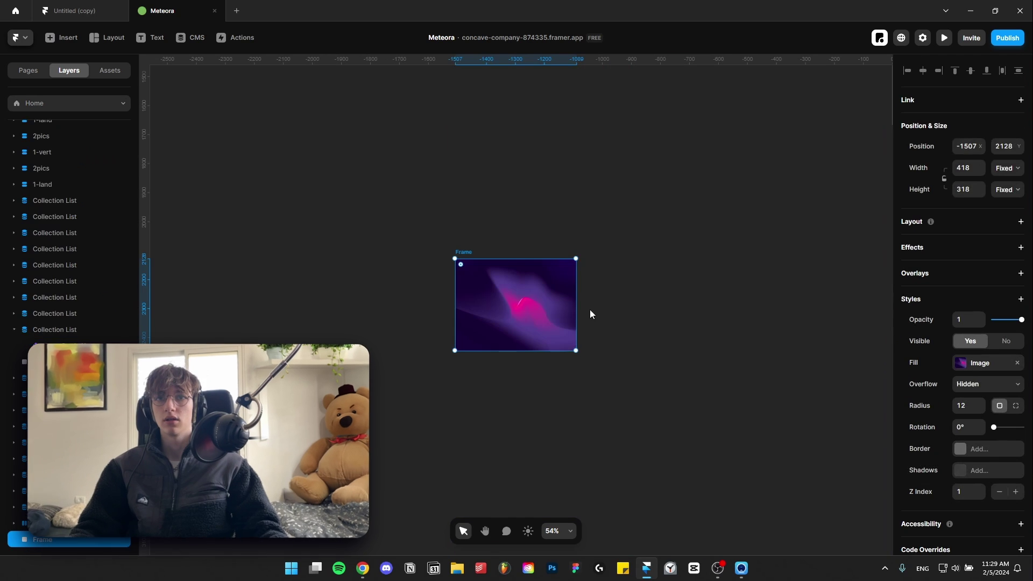
pyautogui.scroll(-5, 490, 287)
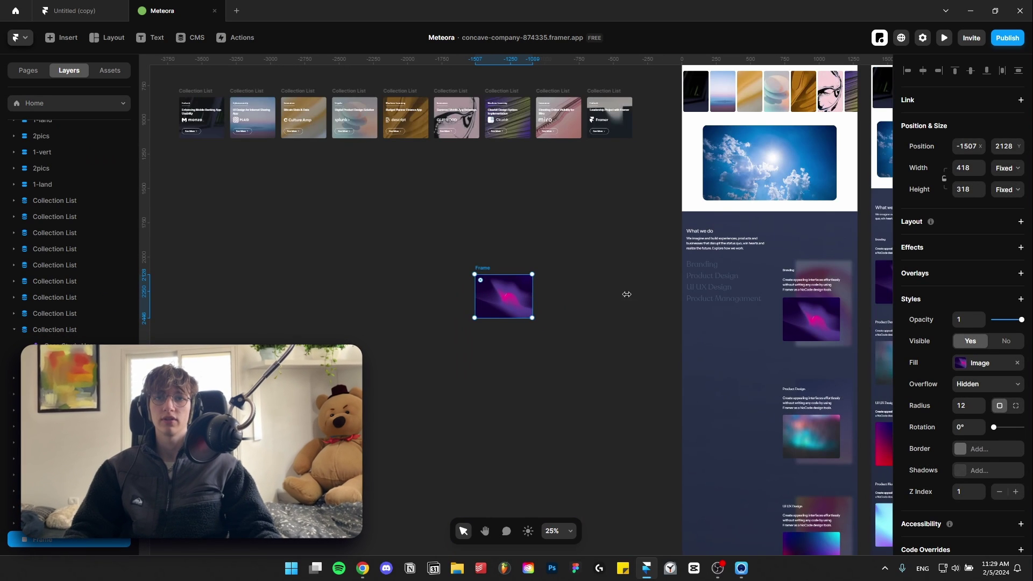
pyautogui.moveTo(534, 296); pyautogui.dragTo(657, 294)
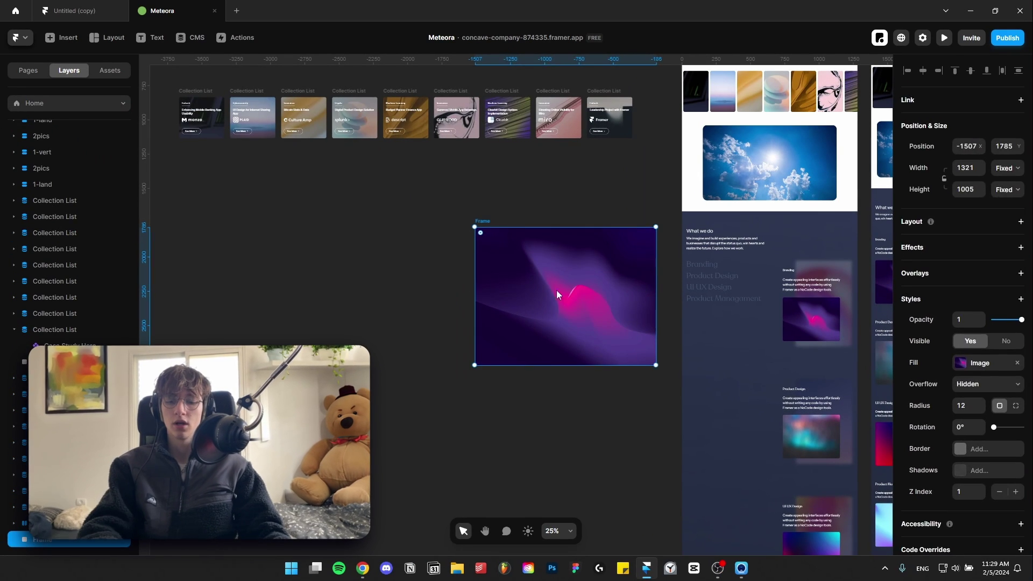
pyautogui.press('Delete')
# - Select the Branding image and set its corner radius to 0
pyautogui.click(819, 321)
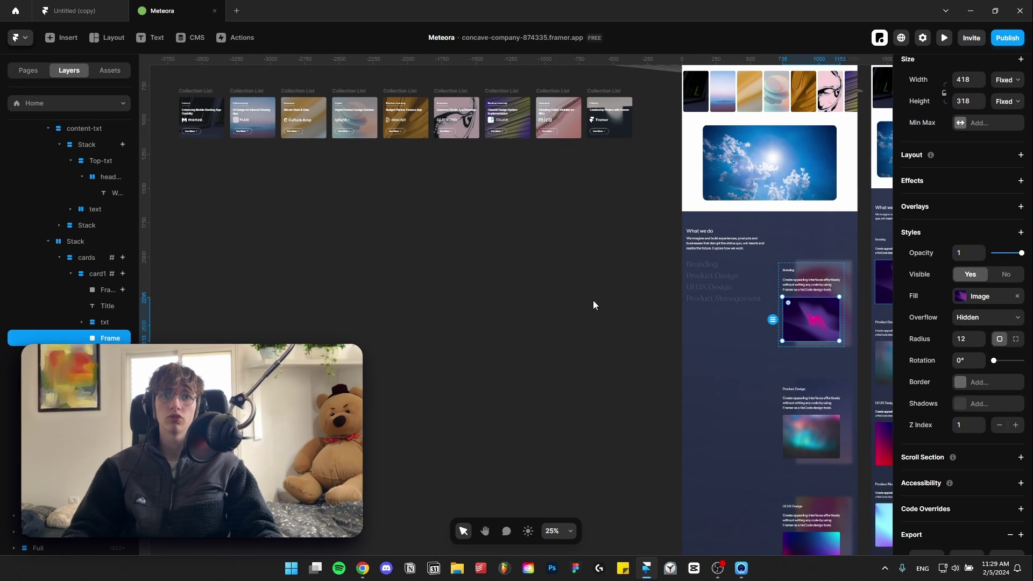
pyautogui.moveTo(761, 316); pyautogui.dragTo(583, 363)
pyautogui.scroll(-2, 962, 403)
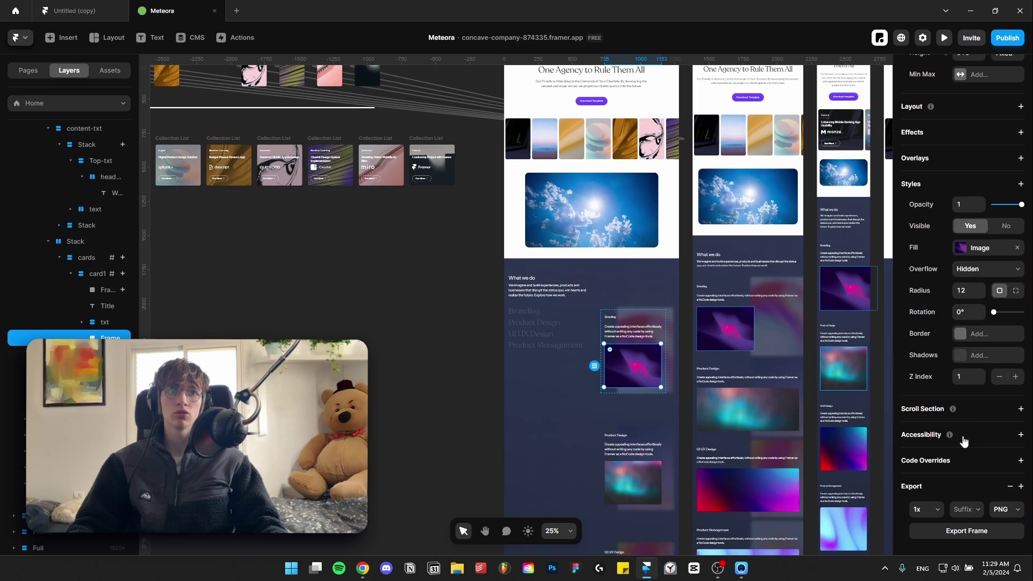
pyautogui.scroll(3, 963, 441)
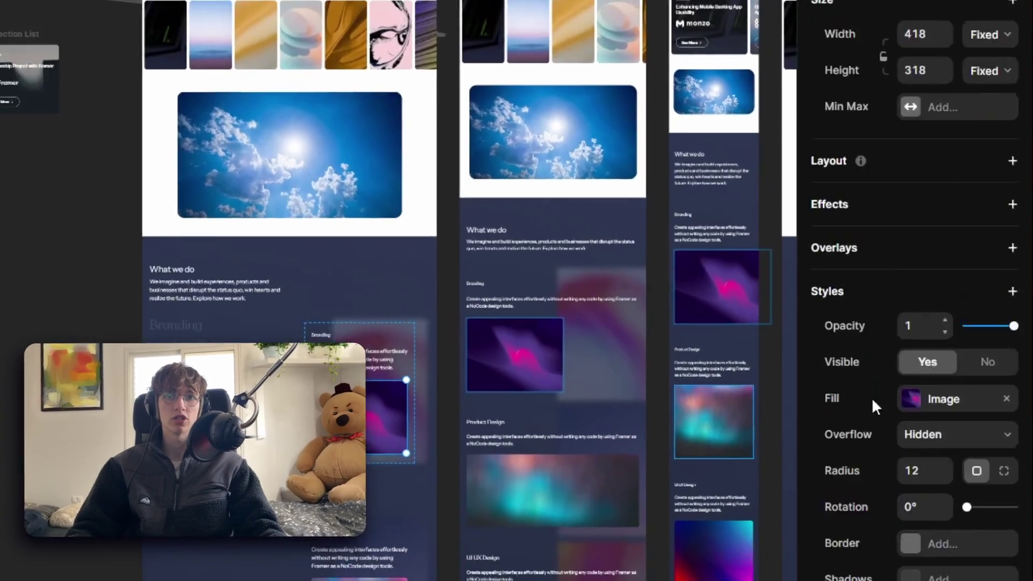
pyautogui.scroll(-2, 872, 399)
pyautogui.scroll(6, 362, 410)
pyautogui.scroll(4, 207, 385)
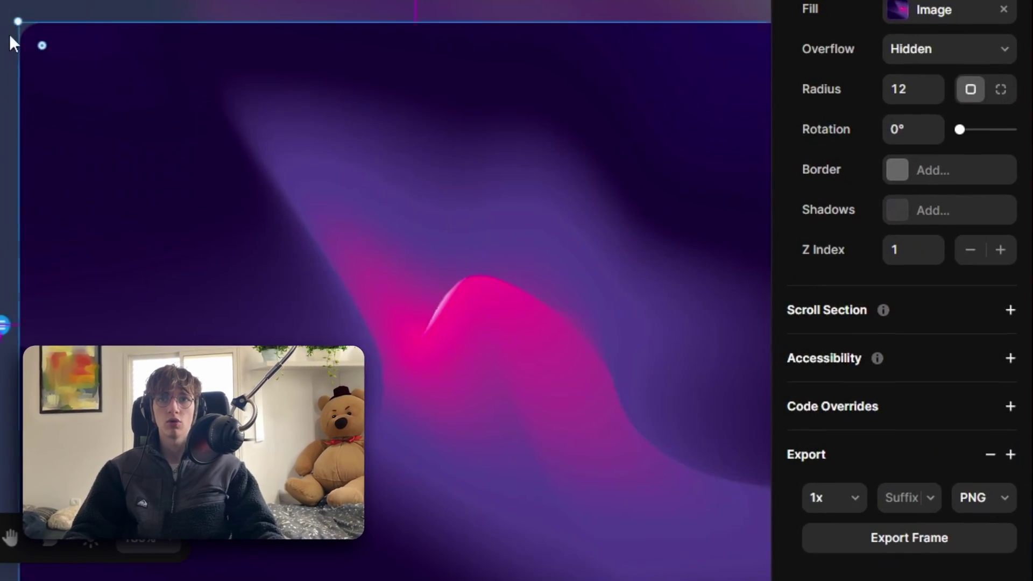
pyautogui.click(913, 90)
pyautogui.write('2')
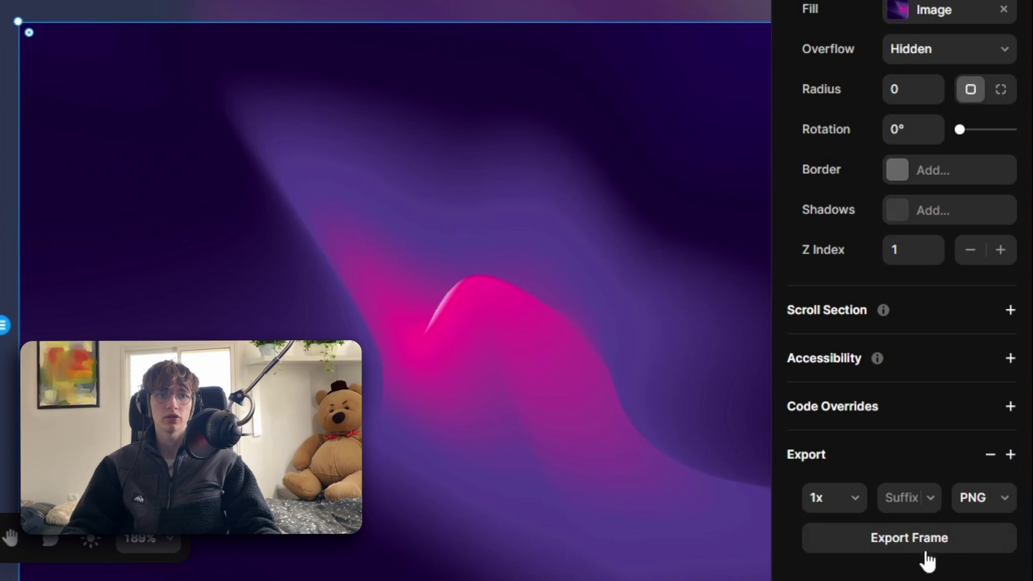
# - Export the Branding image as a 1x PNG
pyautogui.click(823, 498)
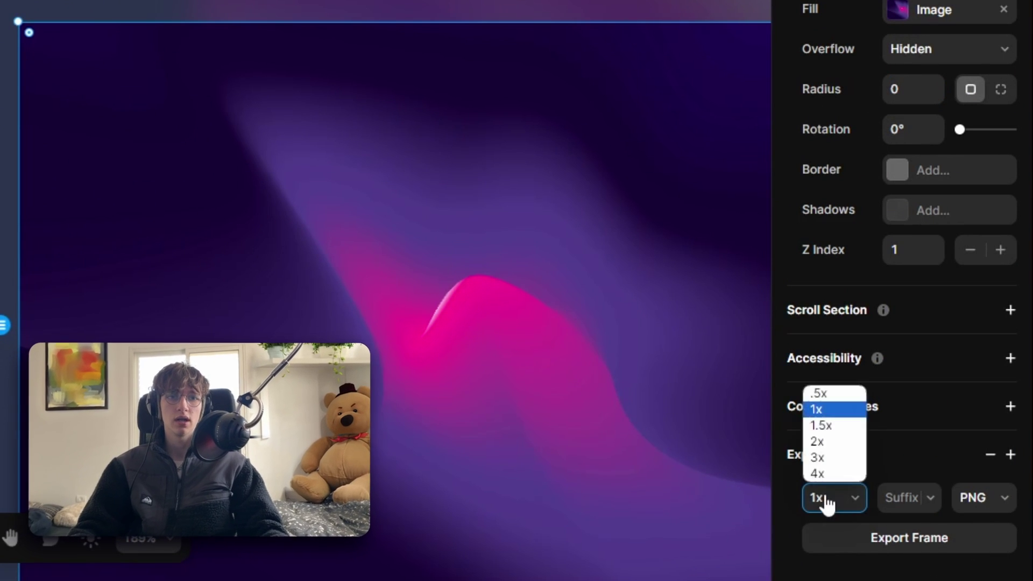
pyautogui.click(823, 499)
pyautogui.click(886, 540)
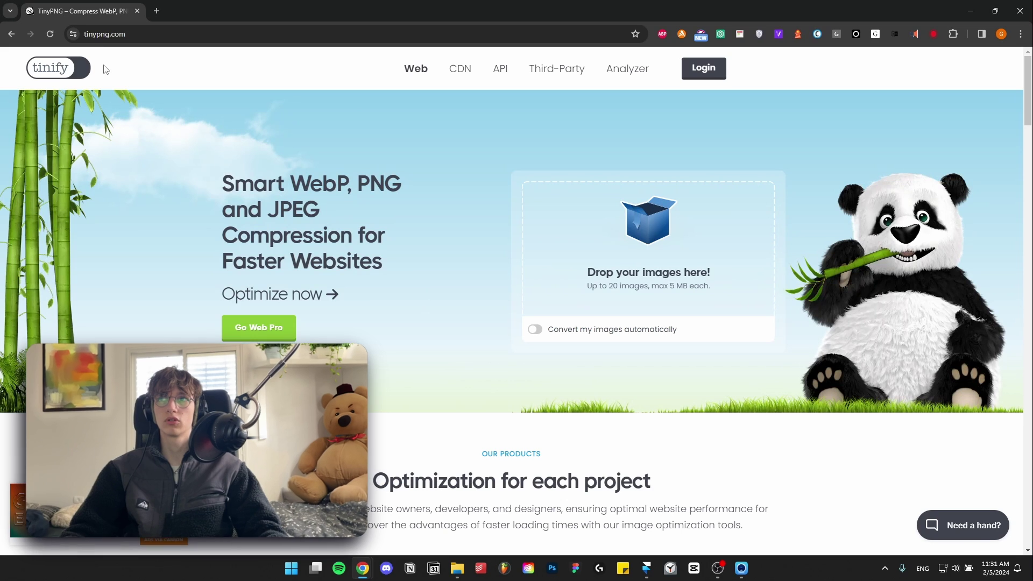
# - Compress the exported PNG in TinyPNG, saving 72% down to 23 KB
pyautogui.hotkey('alt', 'Tab')
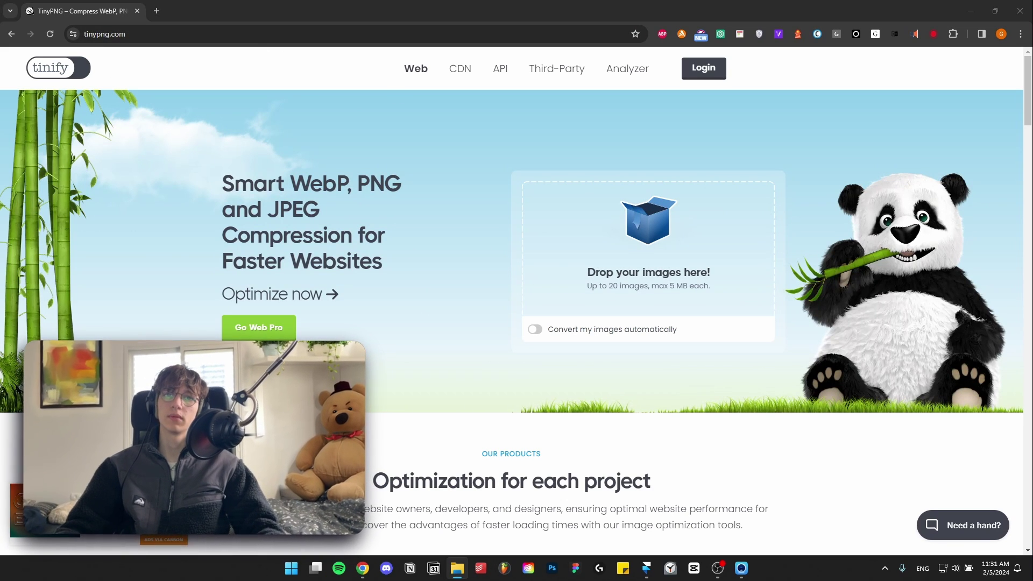
pyautogui.moveTo(420, 253); pyautogui.dragTo(600, 272)
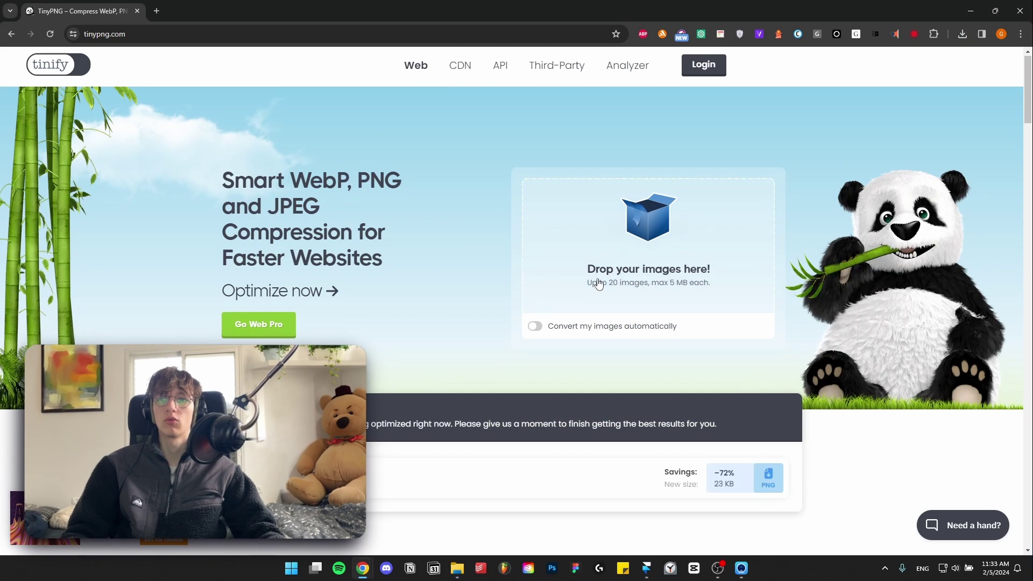
pyautogui.scroll(-2, 599, 284)
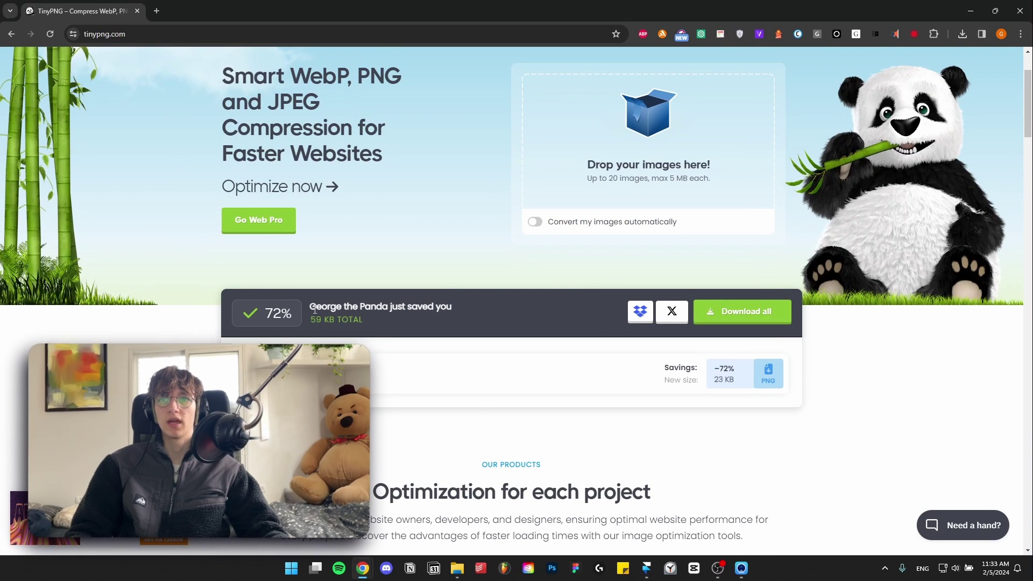
pyautogui.moveTo(263, 315); pyautogui.dragTo(292, 317)
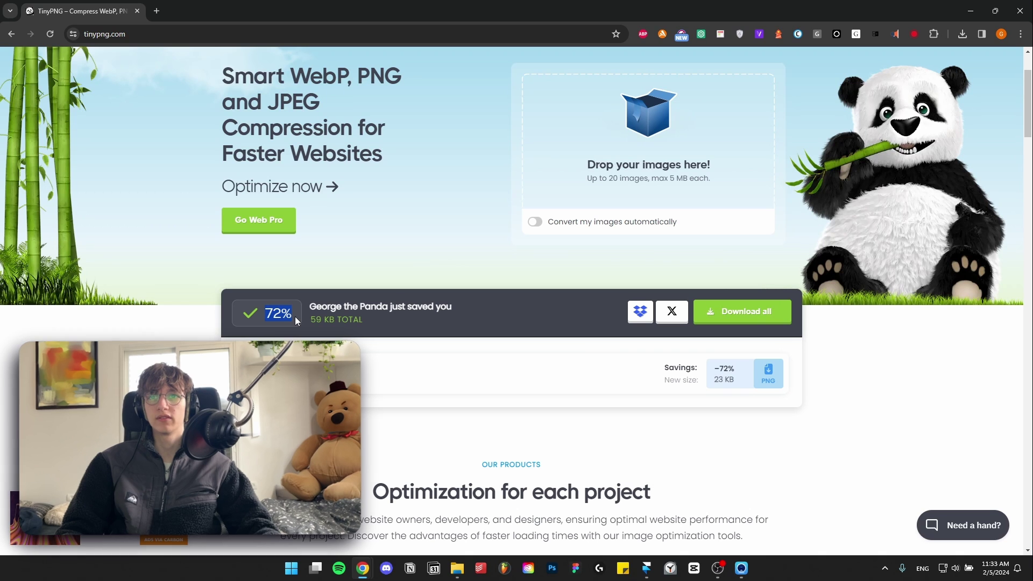
# - Download the compressed tinified.zip and select new.png inside the archive
pyautogui.click(745, 312)
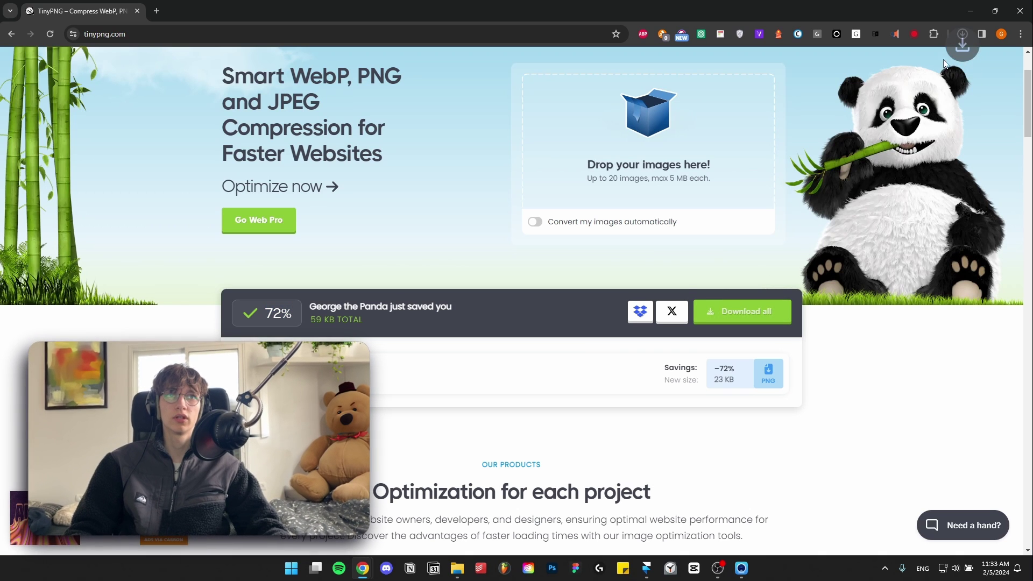
pyautogui.click(854, 57)
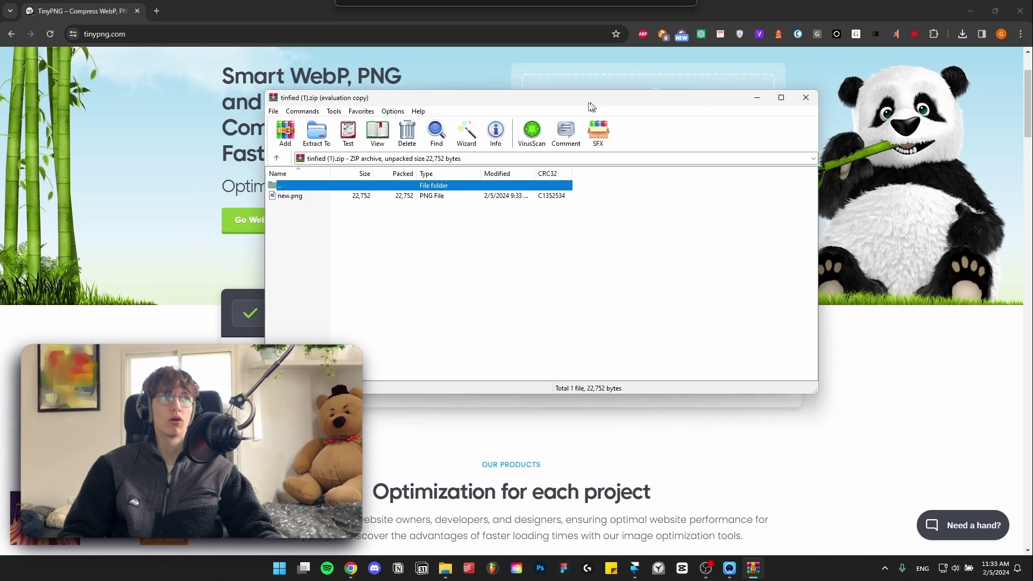
pyautogui.moveTo(592, 106); pyautogui.dragTo(577, 109)
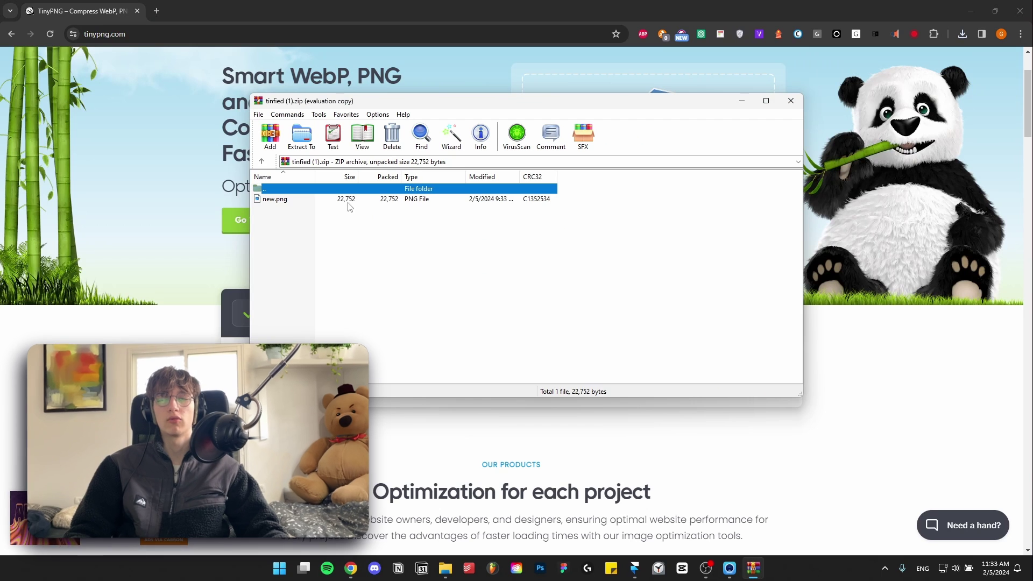
pyautogui.click(331, 200)
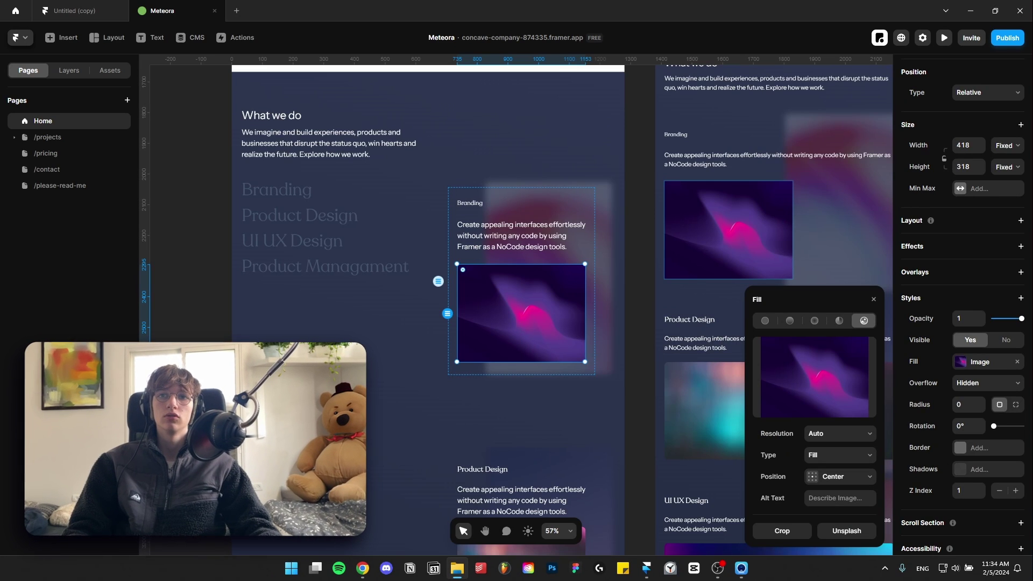
# - Replace the Branding image fill with the compressed wnew.png and restore radius 12
pyautogui.moveTo(854, 346); pyautogui.dragTo(814, 377)
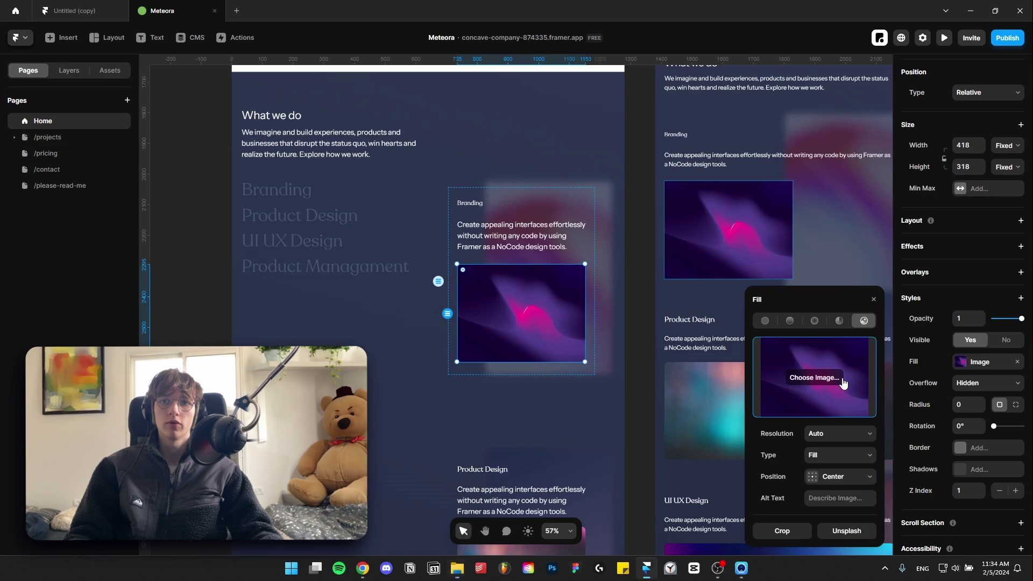
pyautogui.scroll(3, 521, 324)
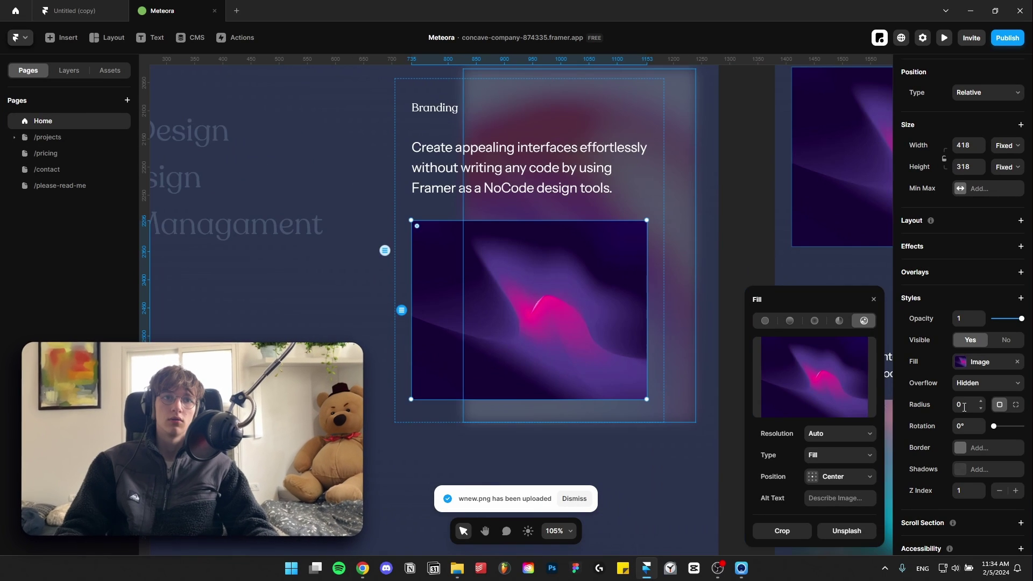
pyautogui.click(963, 406)
pyautogui.write('12')
pyautogui.press('Return')
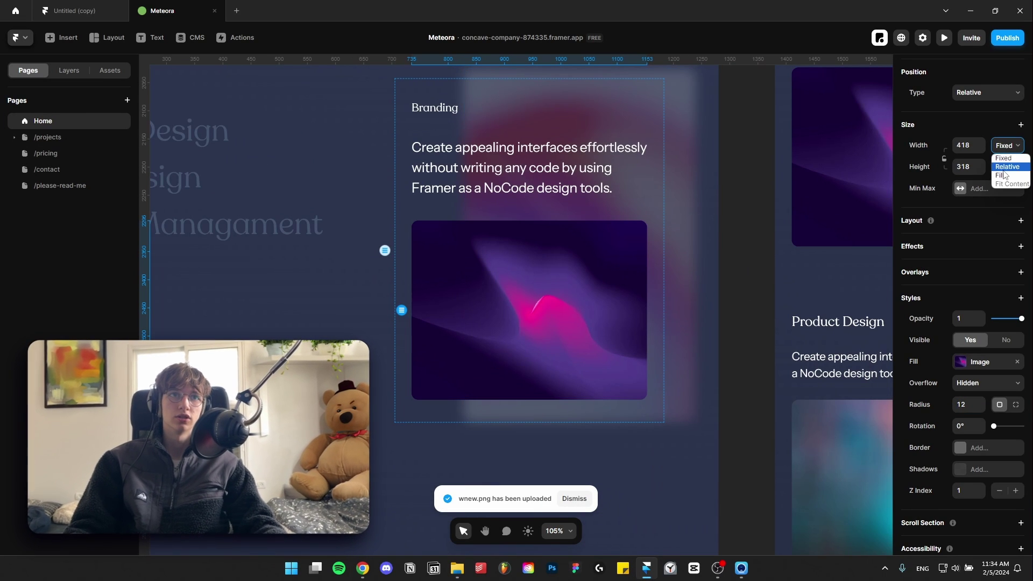
# - Set the element's width to Fill, then preview the live site
pyautogui.click(1004, 175)
pyautogui.click(763, 325)
pyautogui.scroll(-1, 621, 321)
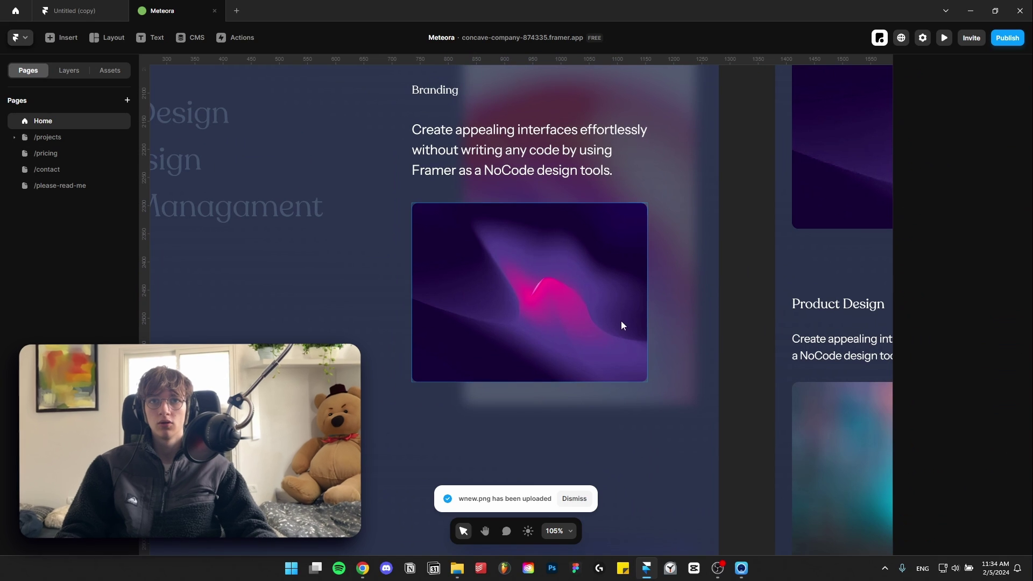
pyautogui.click(946, 38)
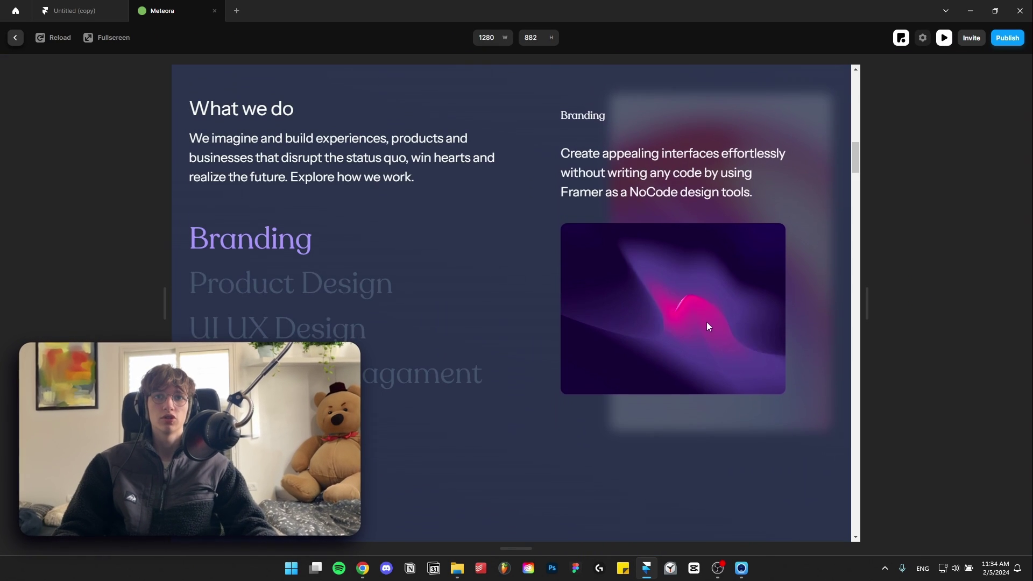
pyautogui.press('Escape')
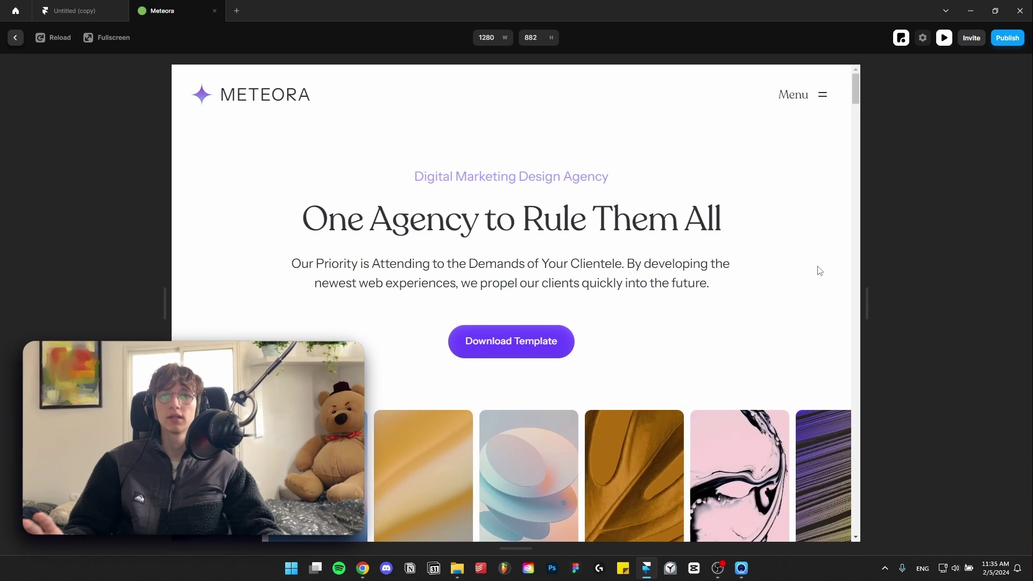
pyautogui.scroll(-7, 818, 266)
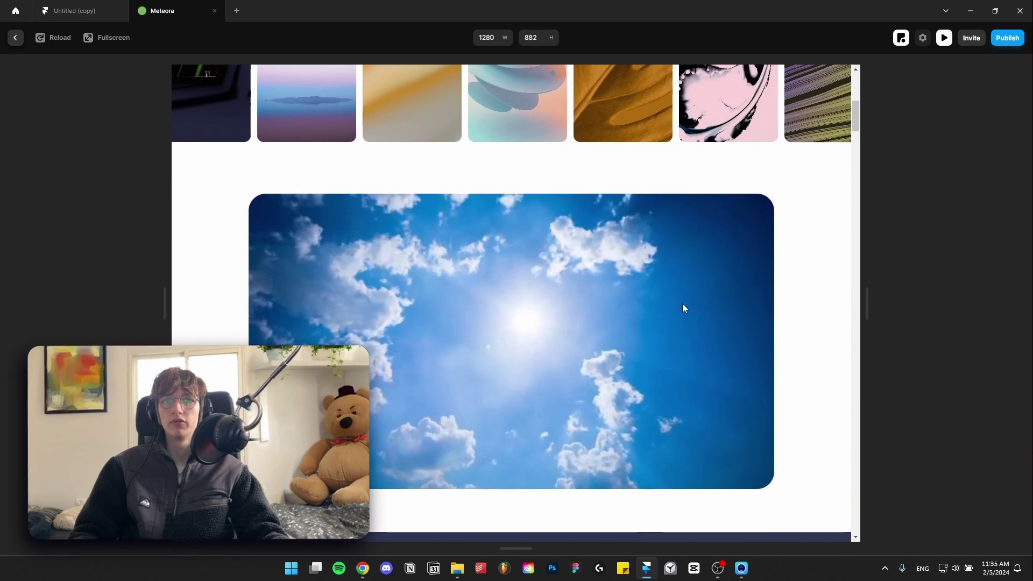
pyautogui.press('Escape')
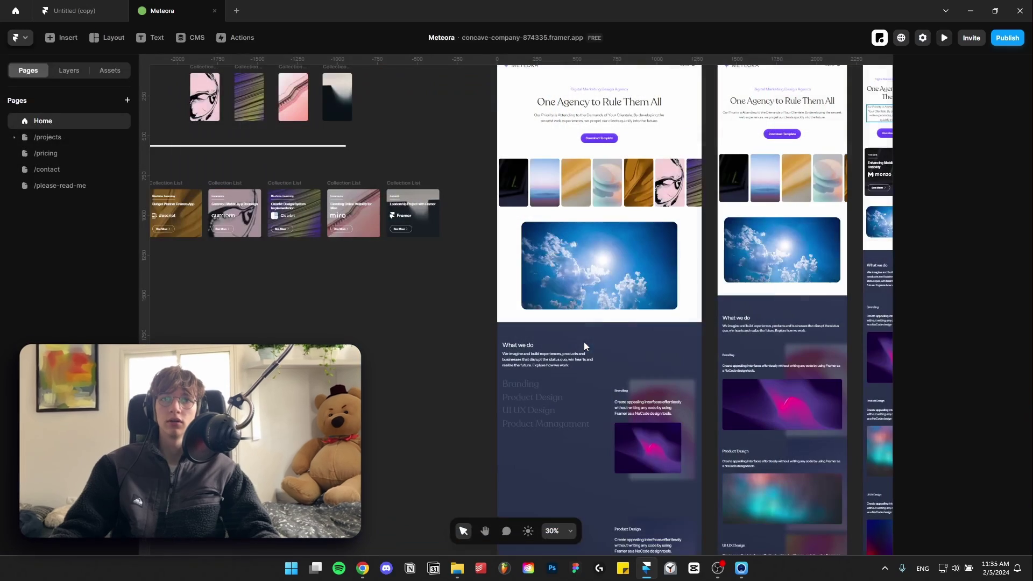
pyautogui.click(597, 291)
pyautogui.click(1000, 439)
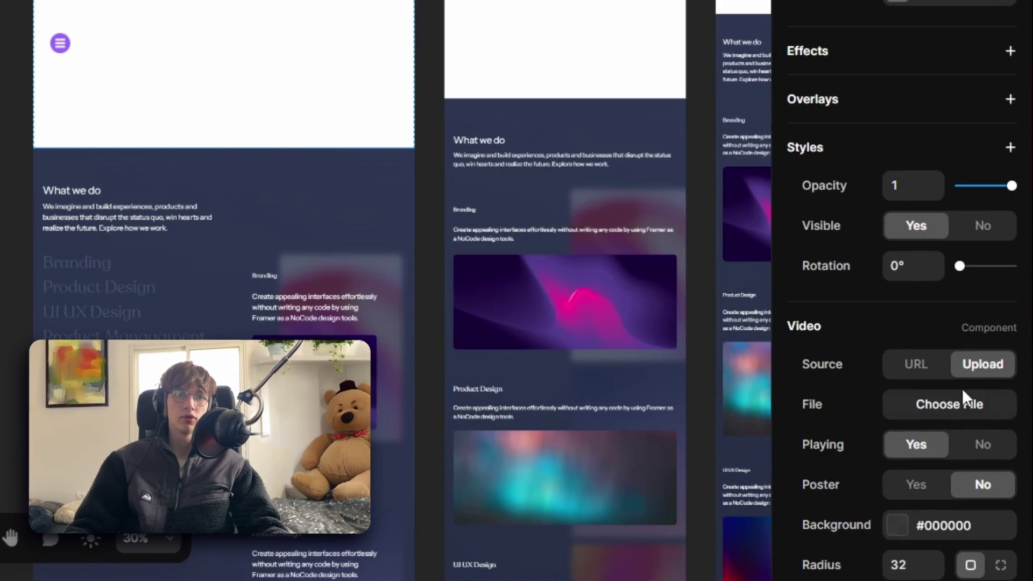
pyautogui.scroll(-1, 964, 408)
pyautogui.click(918, 270)
pyautogui.click(948, 312)
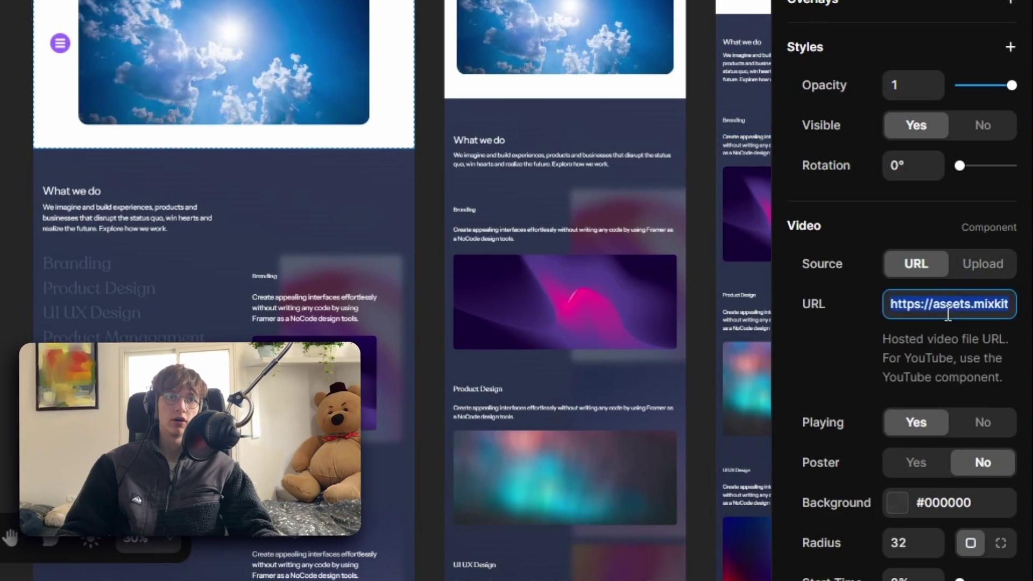
pyautogui.moveTo(960, 307); pyautogui.dragTo(1021, 317)
pyautogui.click(939, 302)
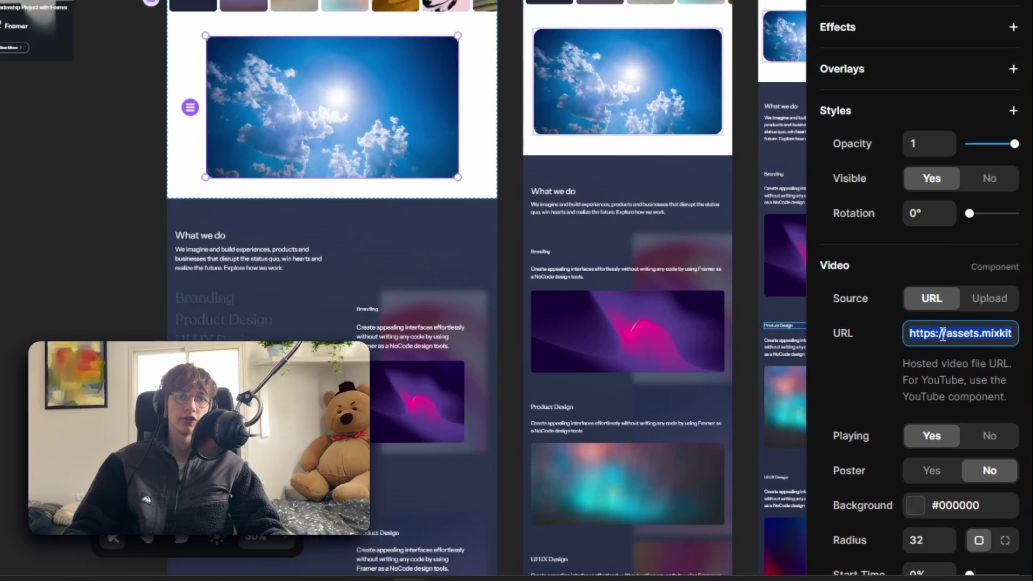
pyautogui.doubleClick(981, 406)
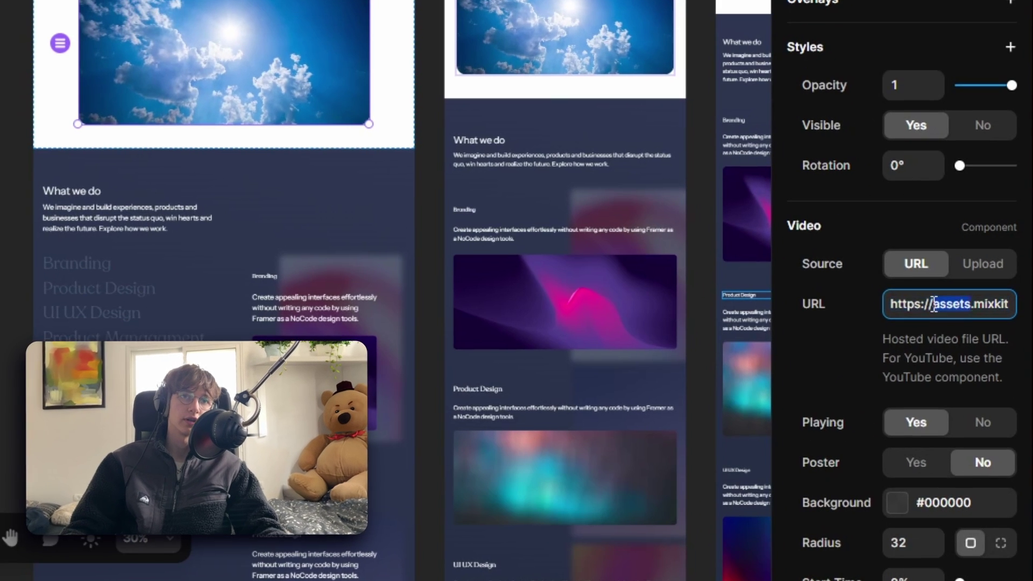
pyautogui.moveTo(1025, 312); pyautogui.dragTo(919, 349)
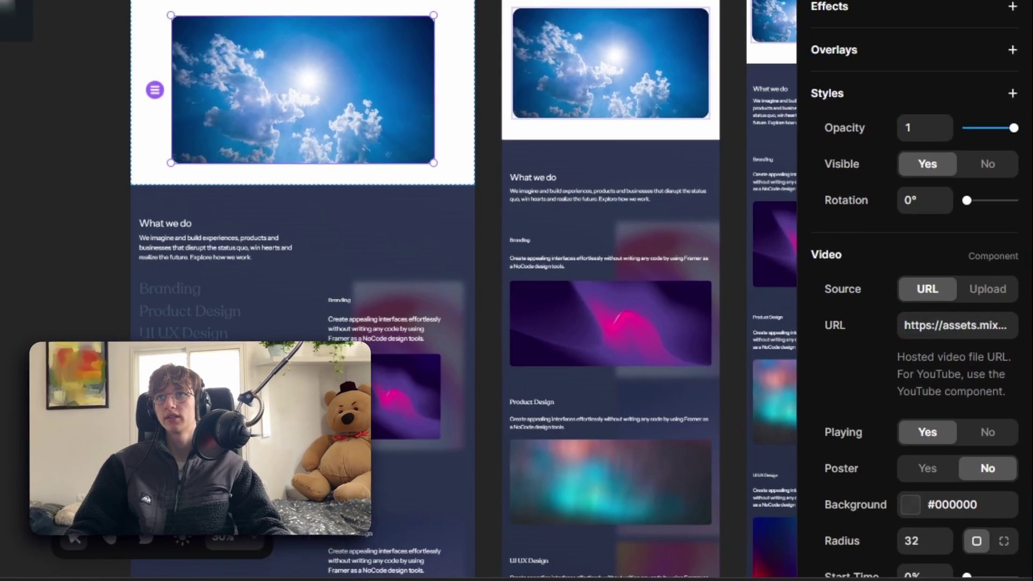
pyautogui.click(63, 37)
# - Place a YouTube embed below Download Template and size it to 985 × 554
pyautogui.click(64, 38)
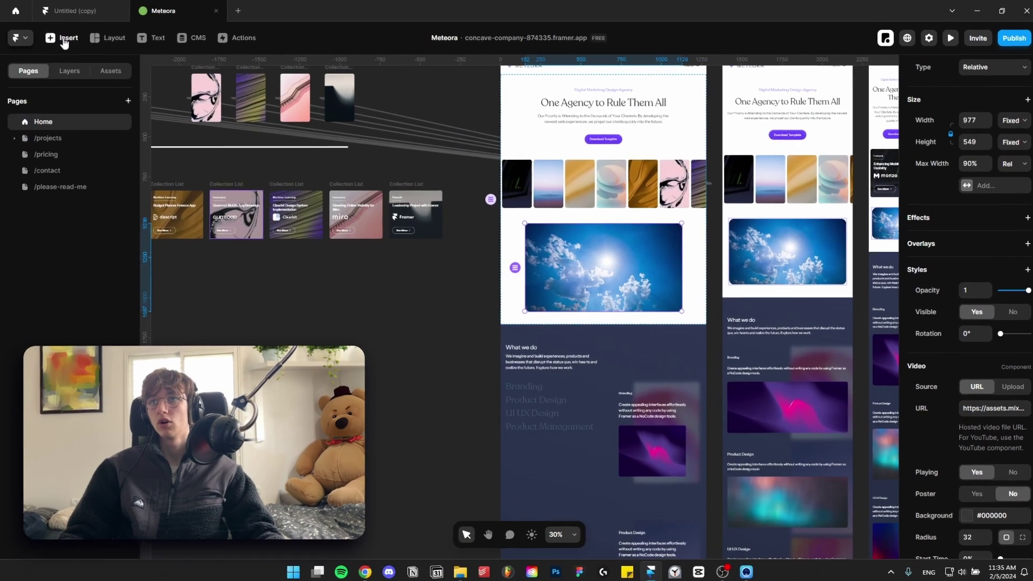
pyautogui.click(64, 38)
pyautogui.write('video')
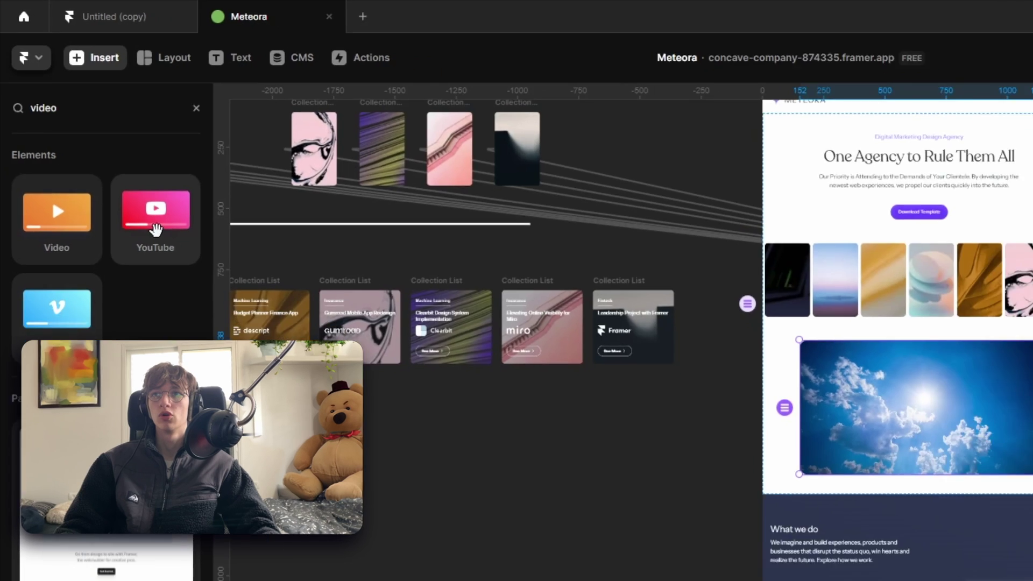
pyautogui.moveTo(189, 277); pyautogui.dragTo(716, 267)
pyautogui.hotkey('ctrl', 'z')
pyautogui.scroll(3, 640, 205)
pyautogui.scroll(-1, 622, 269)
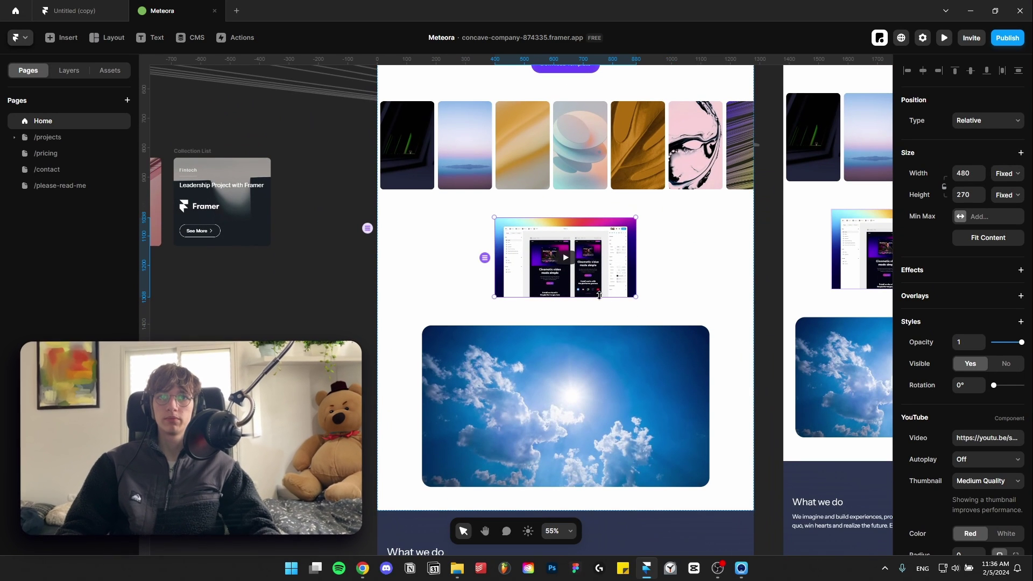
pyautogui.moveTo(600, 295); pyautogui.dragTo(637, 380)
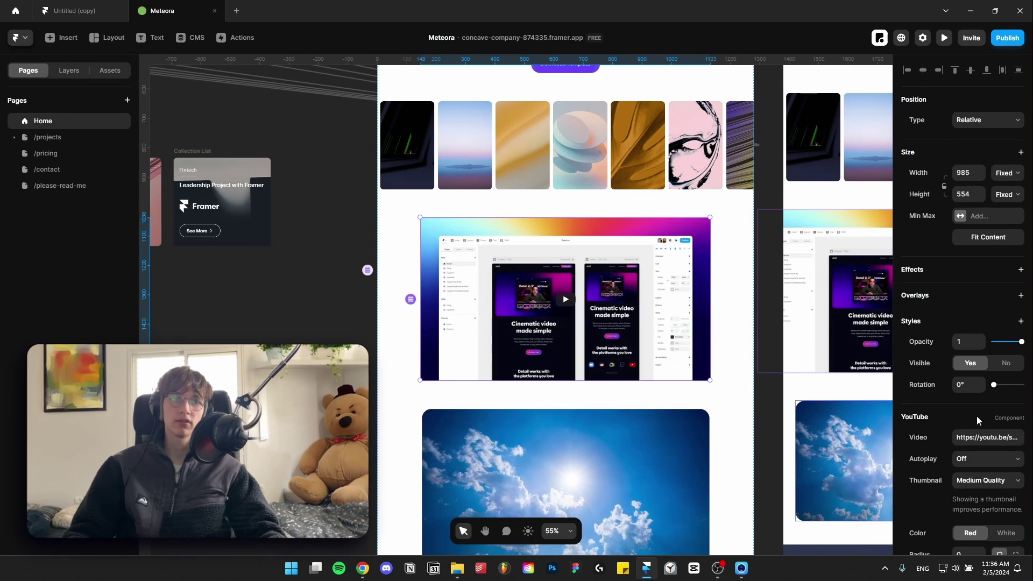
# - Give the YouTube player white colour, radius 30 and autoplay on
pyautogui.scroll(-2, 977, 416)
pyautogui.click(1002, 432)
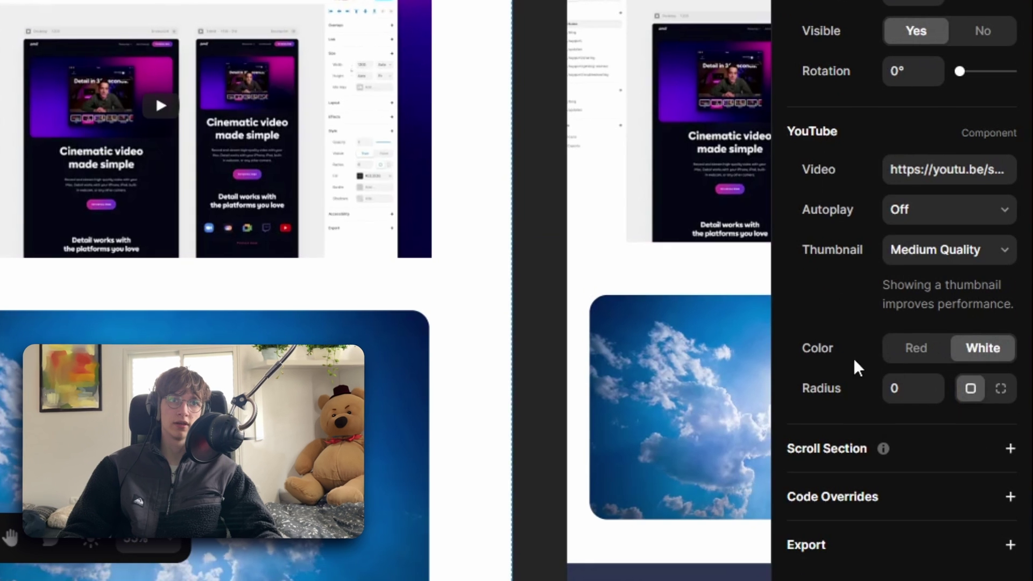
pyautogui.click(922, 378)
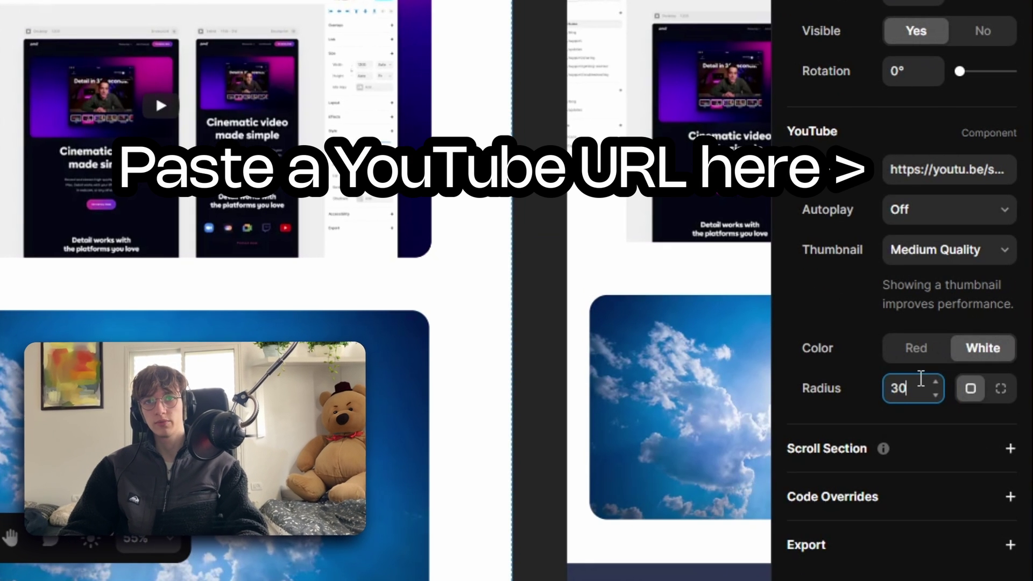
pyautogui.click(904, 214)
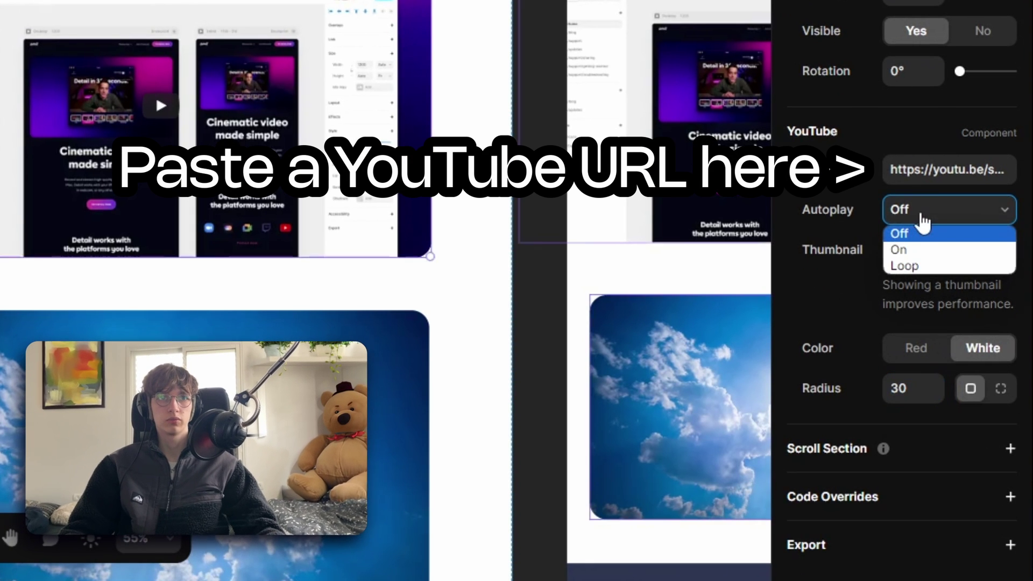
pyautogui.click(904, 251)
# - Delete the sky video and preview the site with the embedded video
pyautogui.click(362, 379)
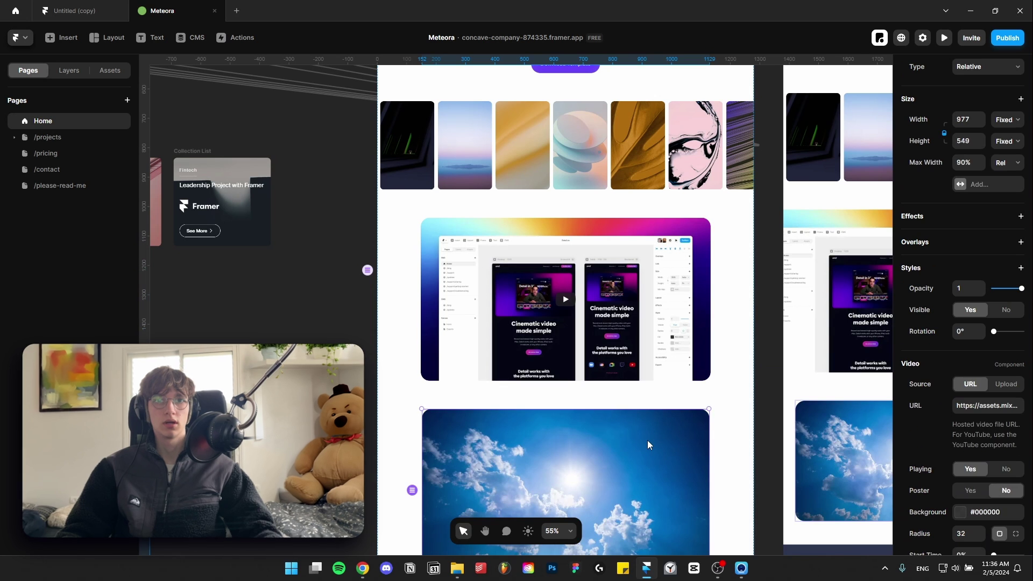
pyautogui.press('Delete')
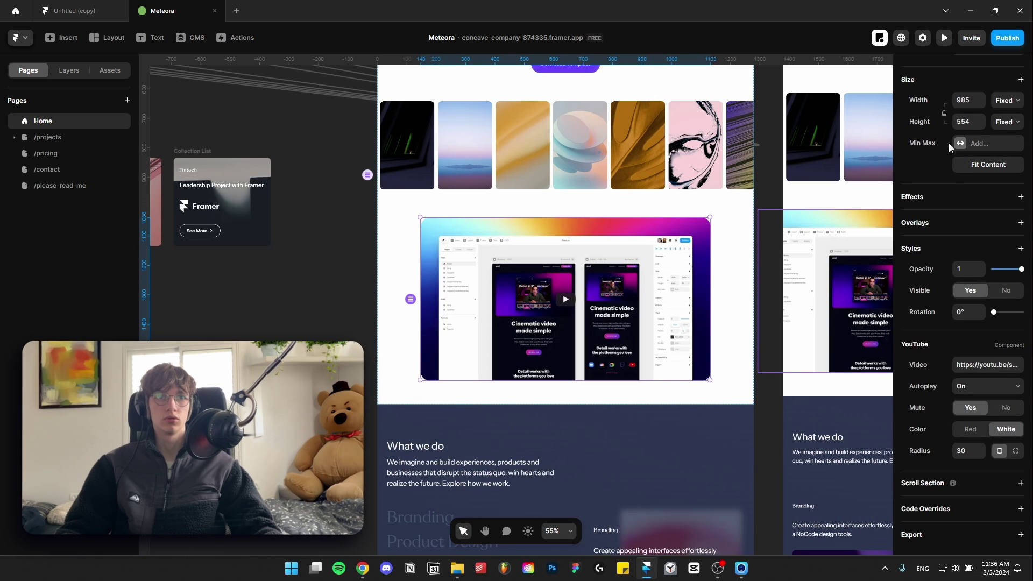
pyautogui.click(945, 38)
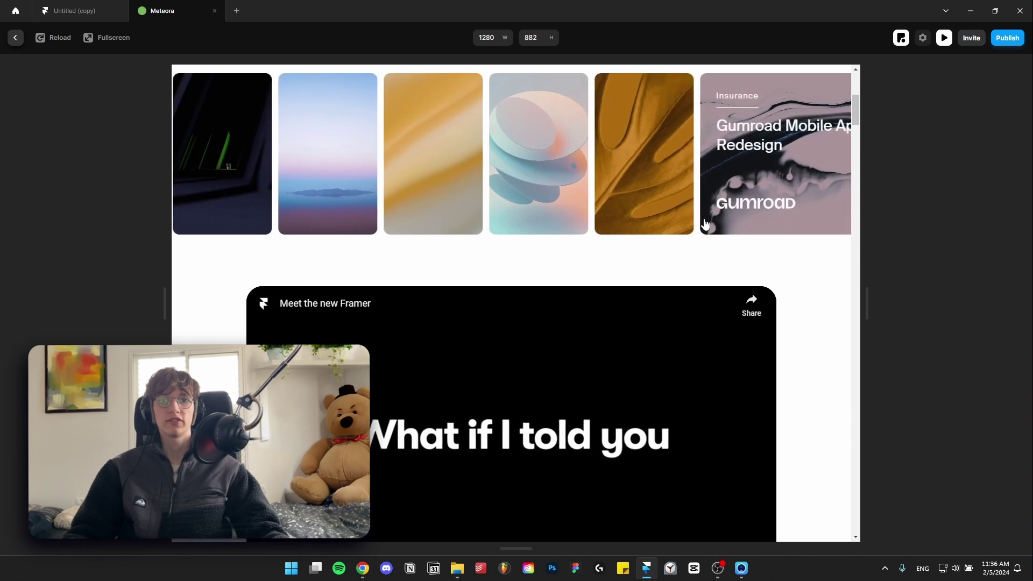
pyautogui.scroll(-1, 706, 224)
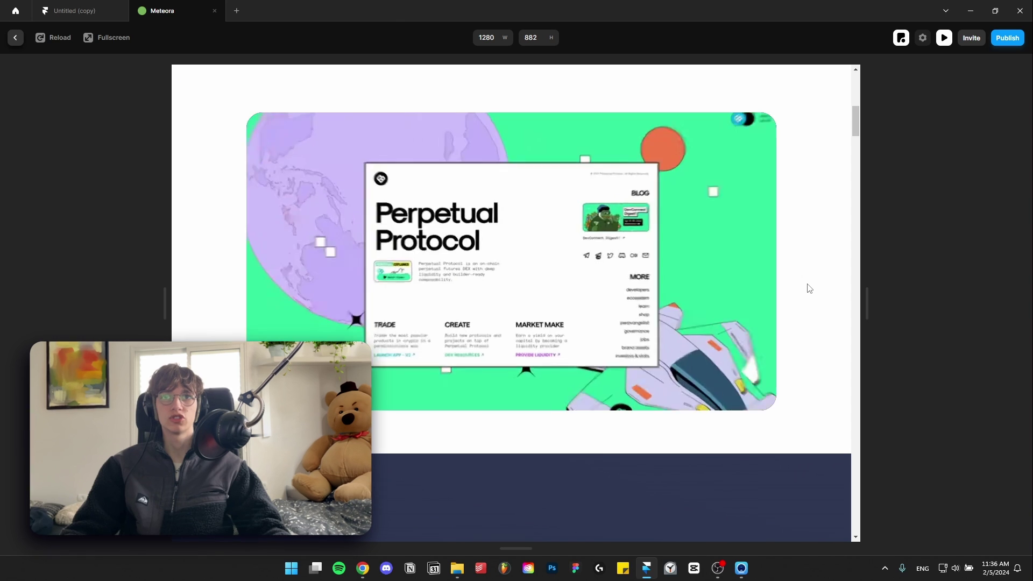
pyautogui.press('Escape')
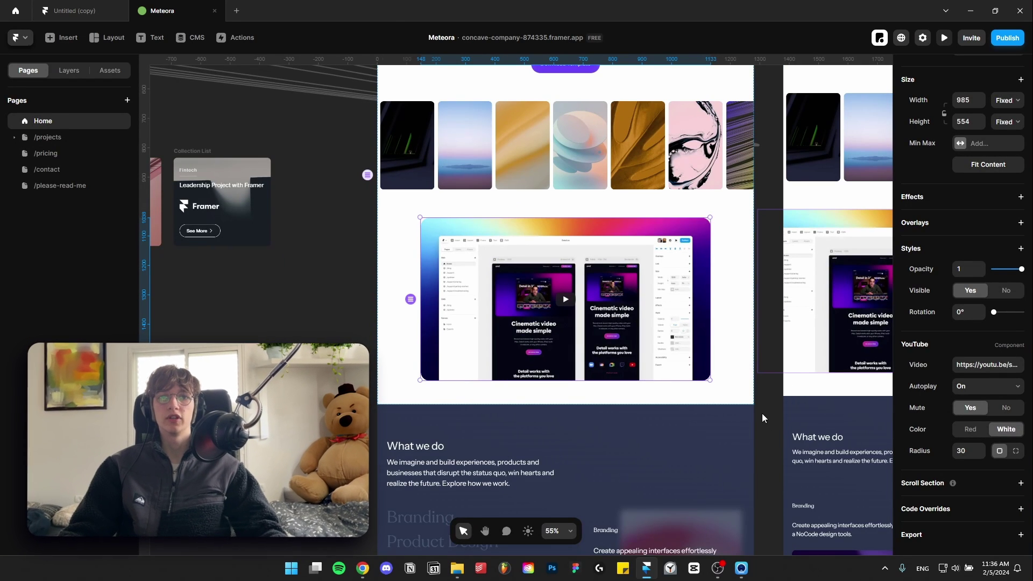
# - Deselect the embed and show the Home page's layer tree
pyautogui.scroll(1, 762, 412)
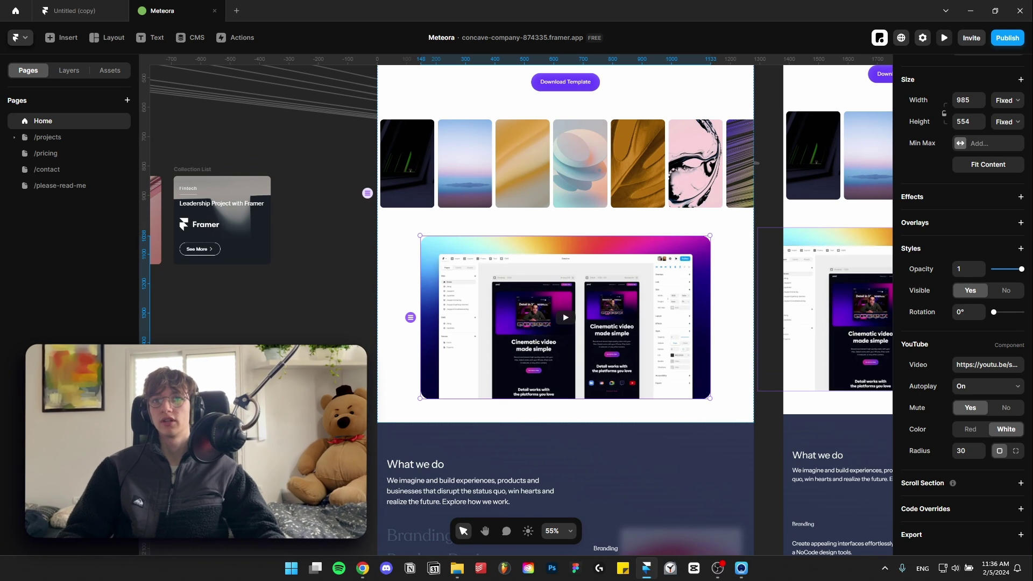
pyautogui.click(343, 312)
pyautogui.scroll(-1, 344, 312)
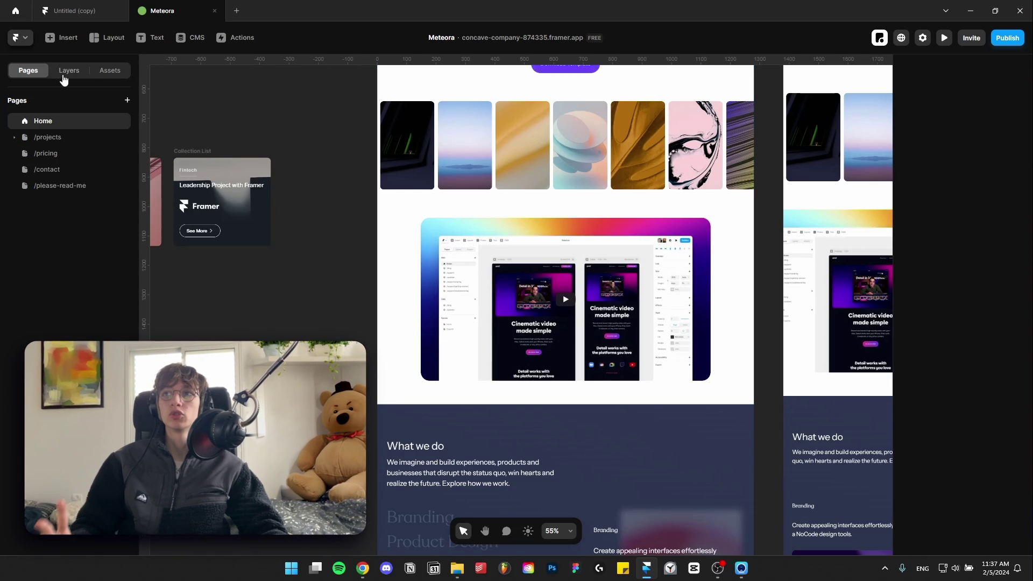
pyautogui.click(67, 71)
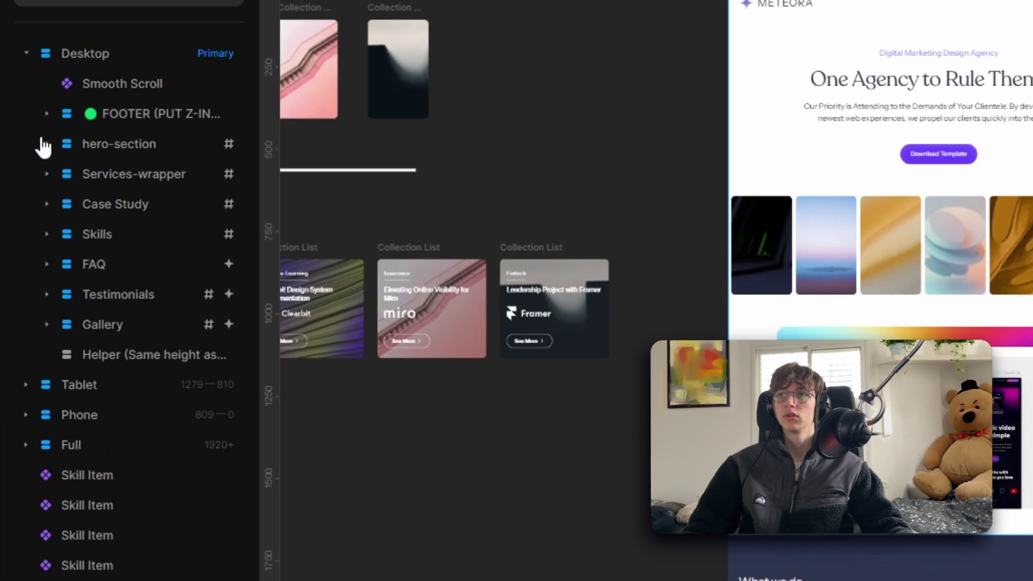
# - Expand the hero's nested layers and widen the Layers panel so names show fully
pyautogui.click(68, 173)
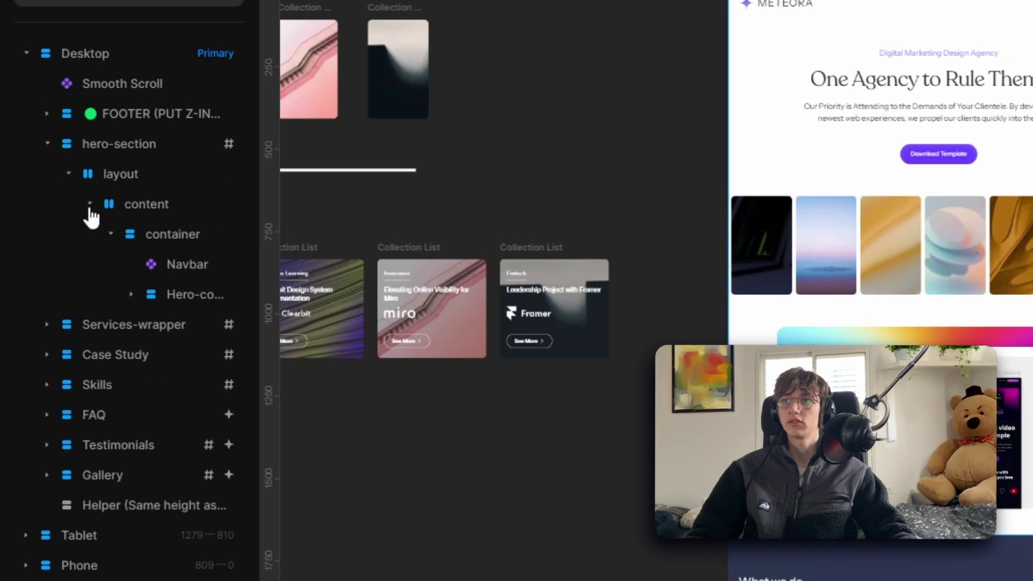
pyautogui.click(90, 204)
pyautogui.click(90, 204)
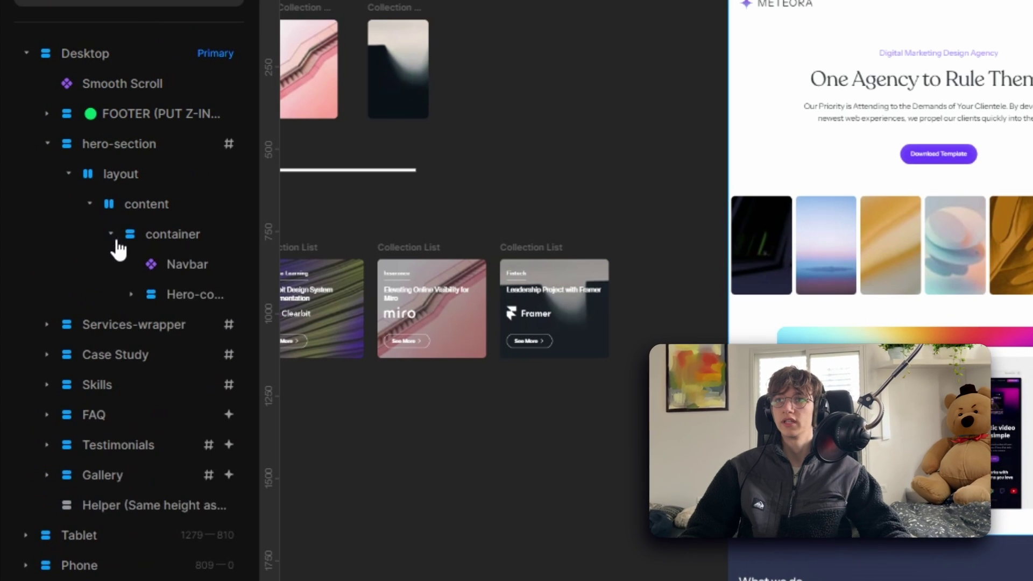
pyautogui.click(110, 235)
pyautogui.click(111, 234)
pyautogui.click(132, 295)
pyautogui.click(153, 324)
pyautogui.click(174, 355)
pyautogui.click(192, 386)
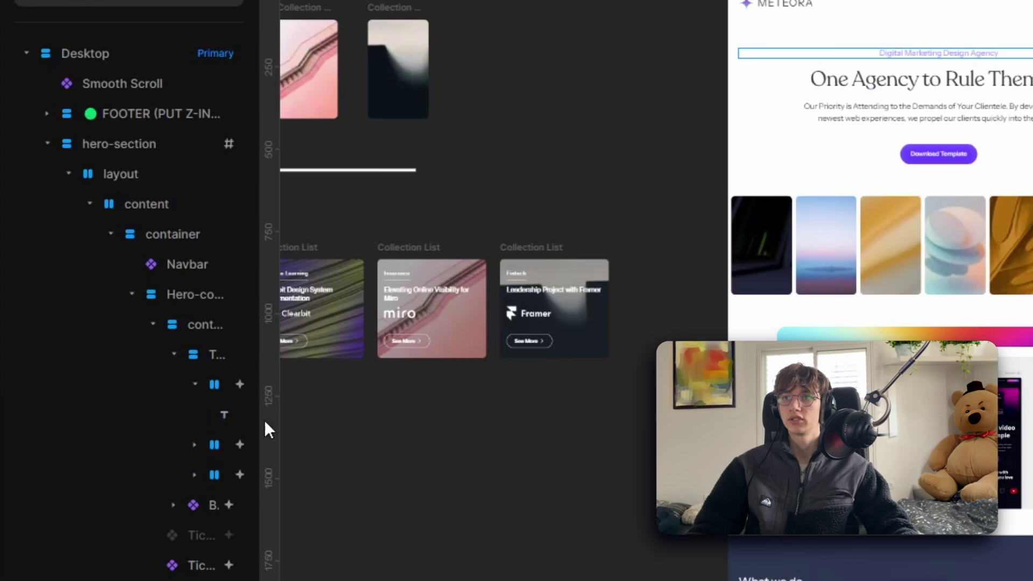
pyautogui.moveTo(259, 419); pyautogui.dragTo(425, 462)
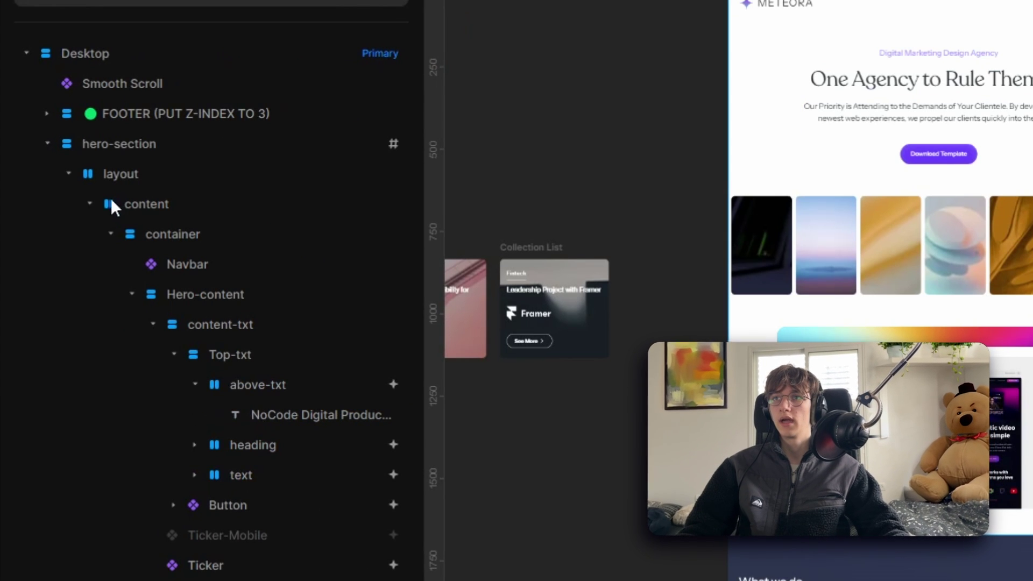
# - Move the container layer directly under hero-section and delete the layout wrapper
pyautogui.click(123, 226)
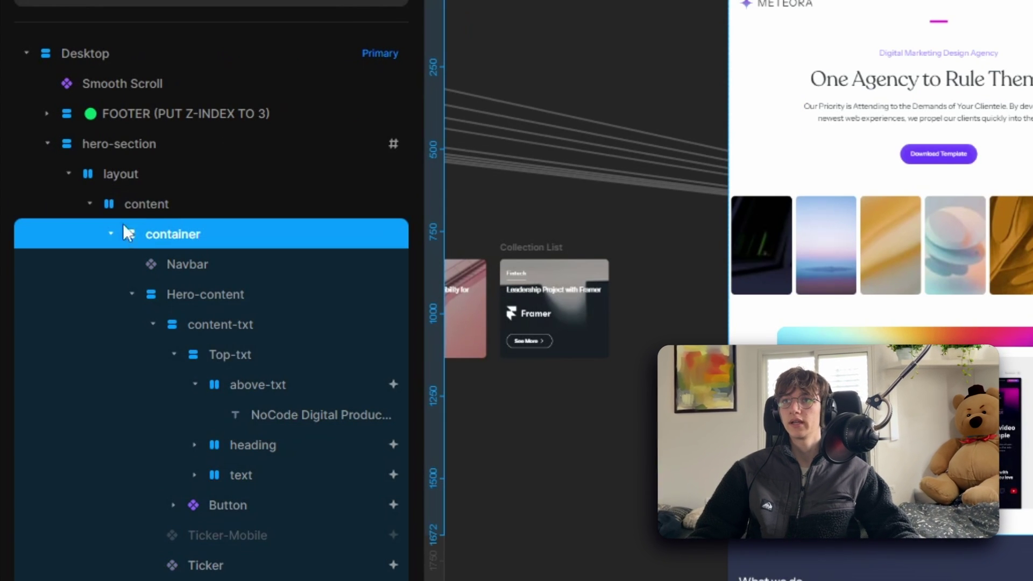
pyautogui.click(110, 234)
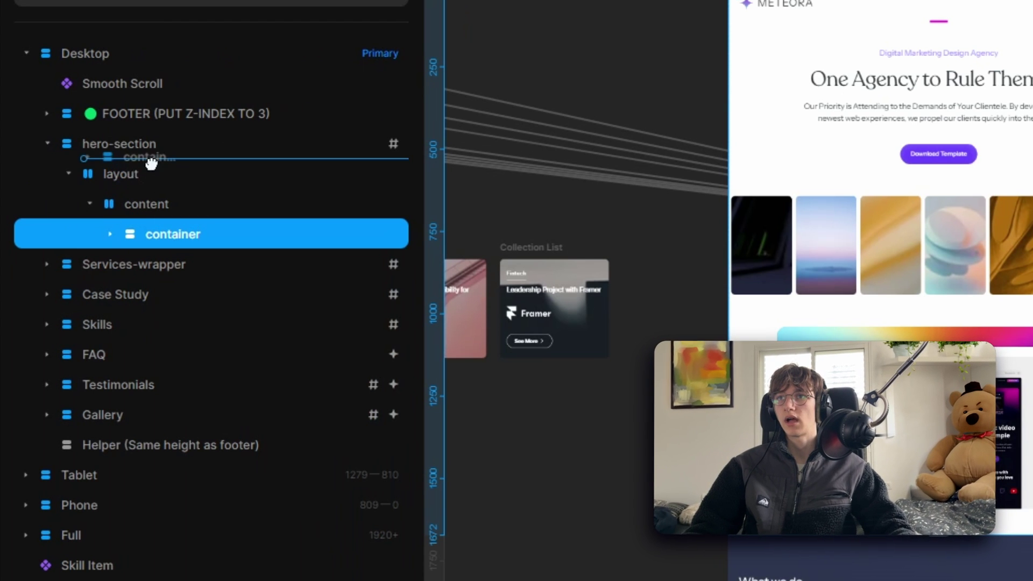
pyautogui.moveTo(151, 163); pyautogui.dragTo(153, 162)
pyautogui.click(154, 204)
pyautogui.press('Delete')
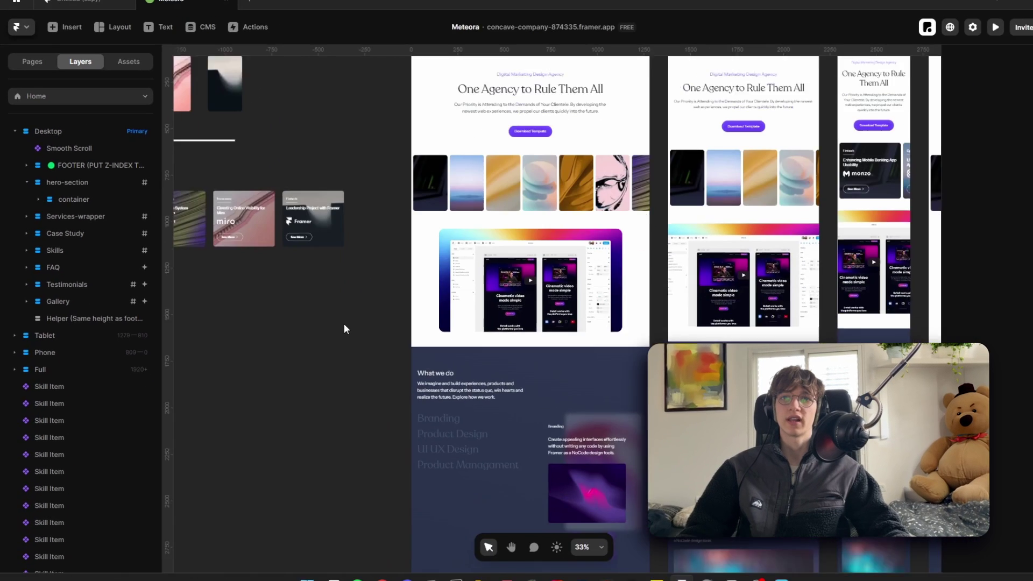
# - Delete the What People Say testimonials section
pyautogui.scroll(-1, 345, 325)
pyautogui.scroll(2, 344, 326)
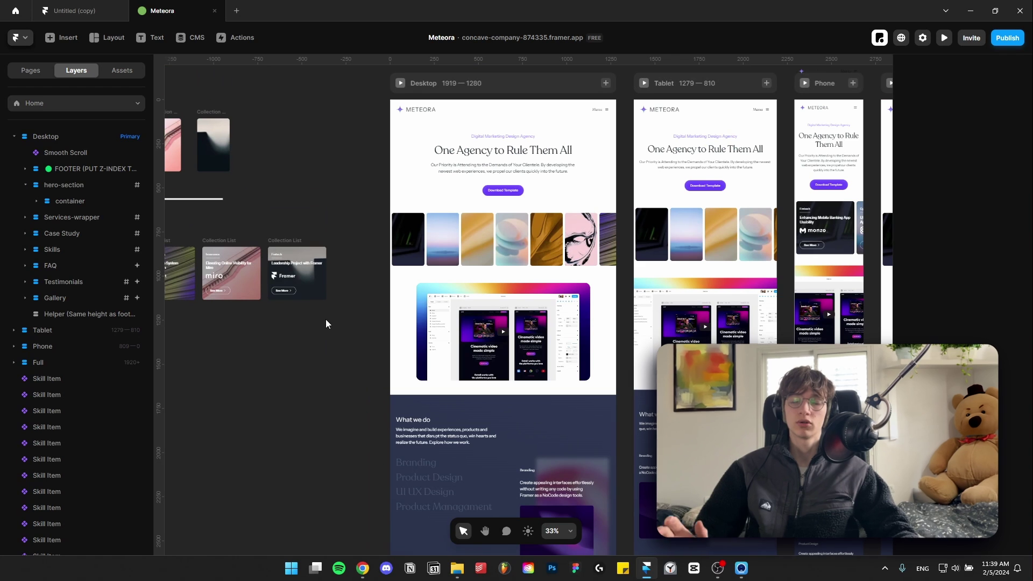
pyautogui.scroll(-5, 323, 317)
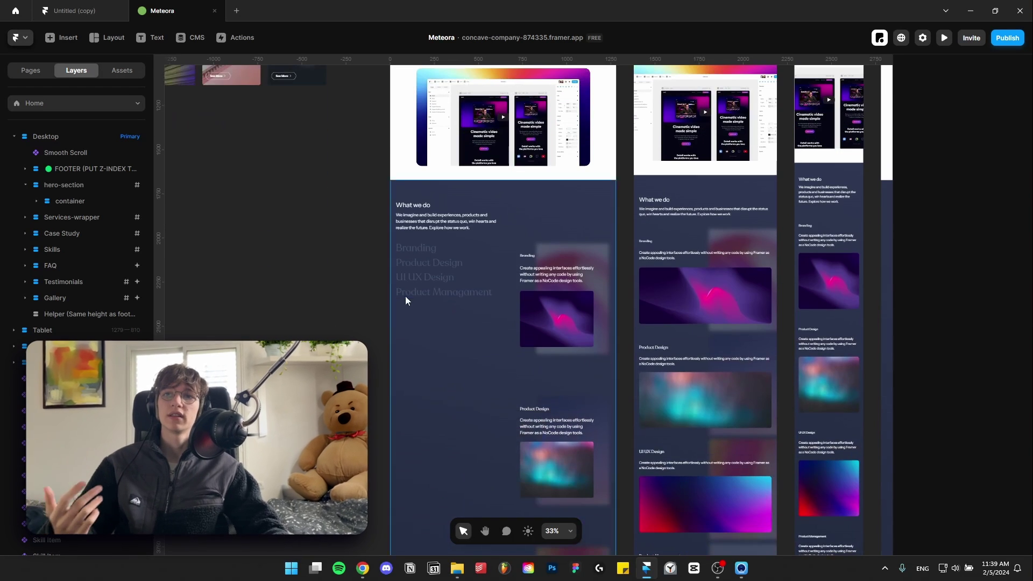
pyautogui.scroll(-6, 398, 303)
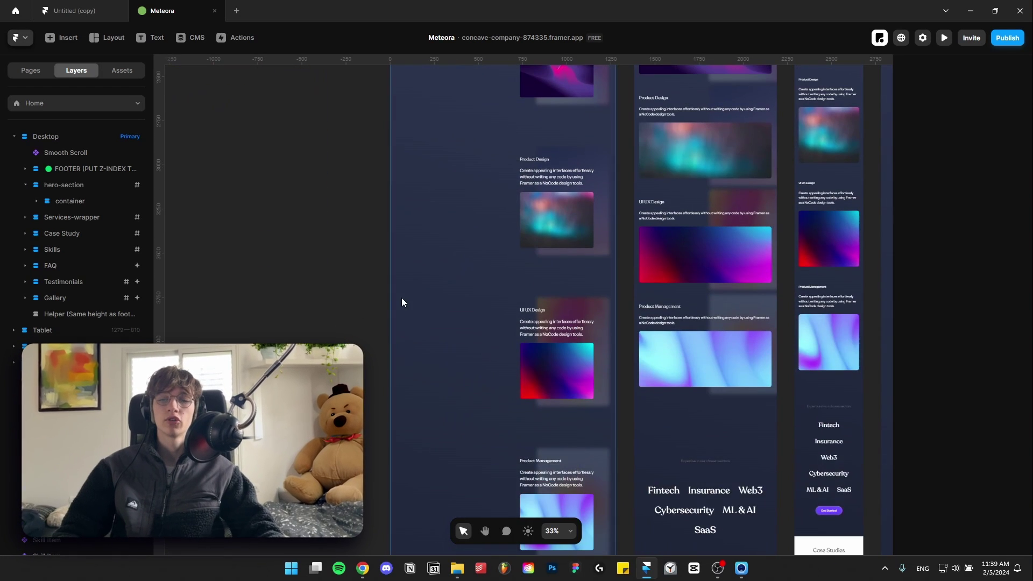
pyautogui.scroll(-10, 401, 302)
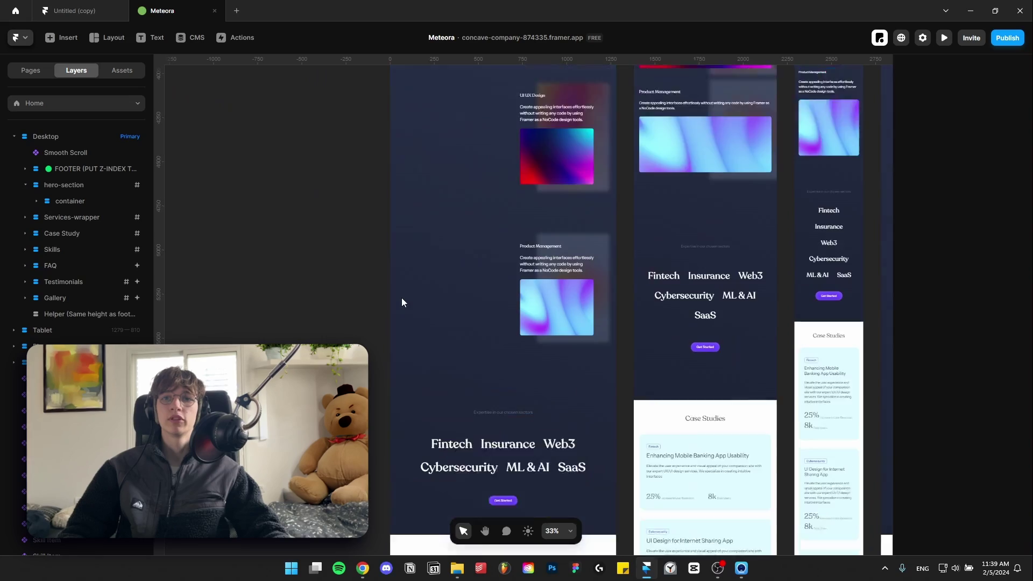
pyautogui.scroll(-10, 402, 298)
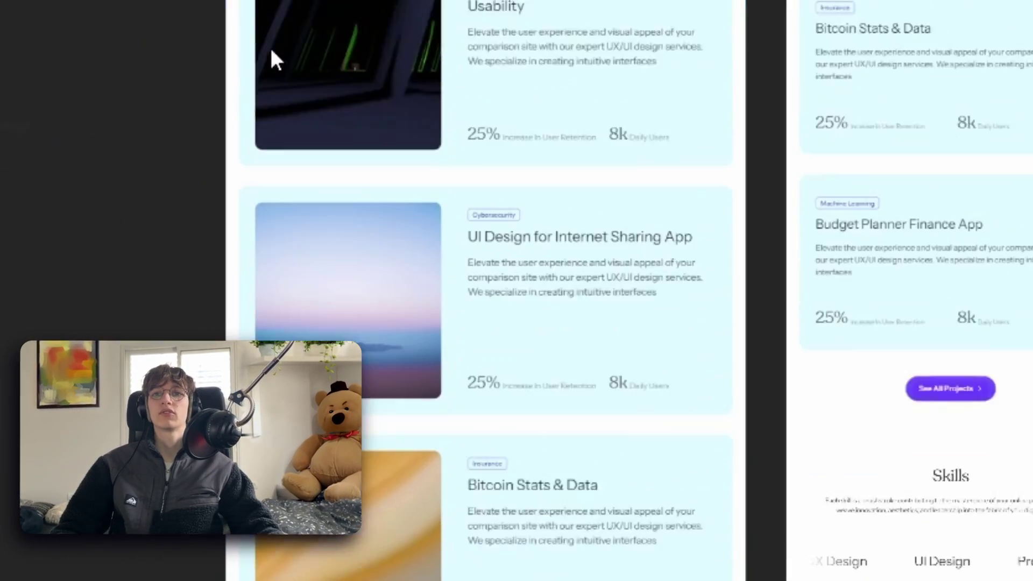
pyautogui.scroll(-10, 377, 447)
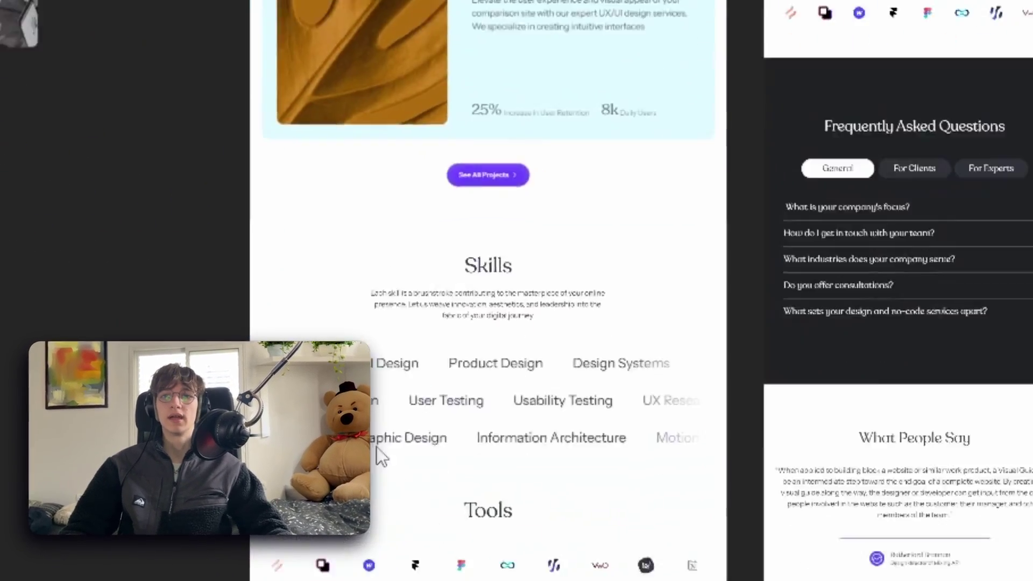
pyautogui.scroll(-3, 448, 336)
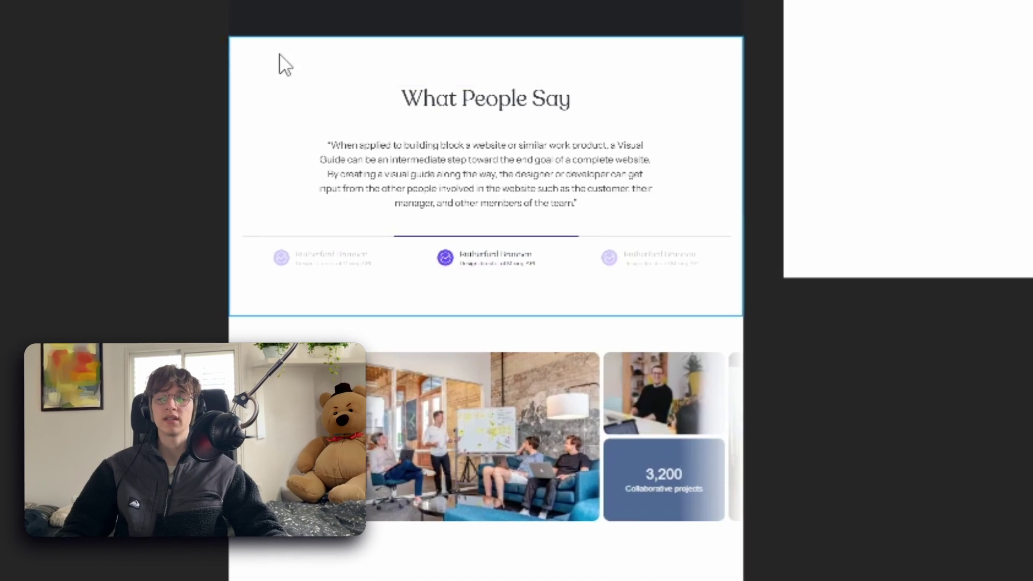
pyautogui.click(279, 59)
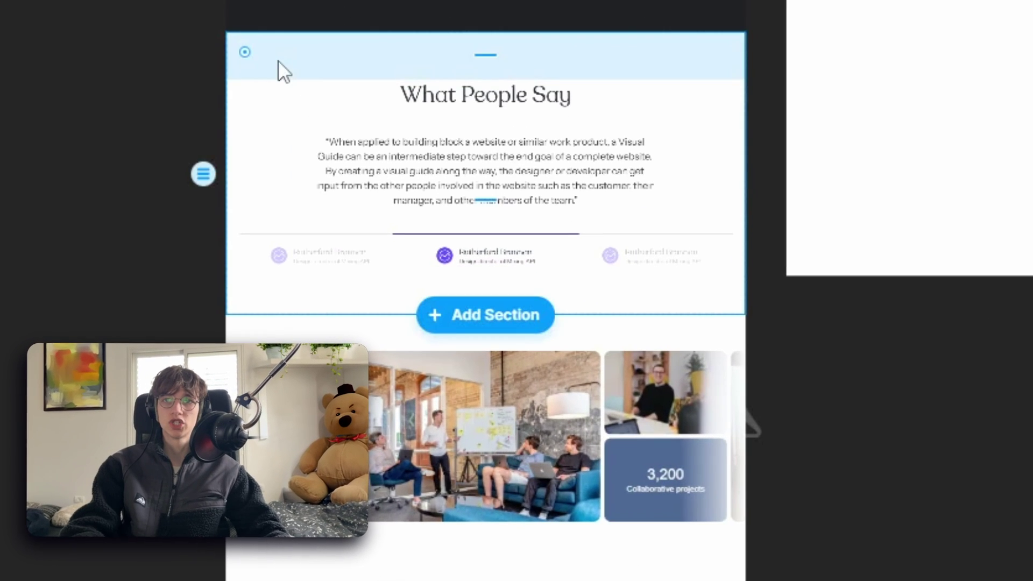
pyautogui.press('Delete')
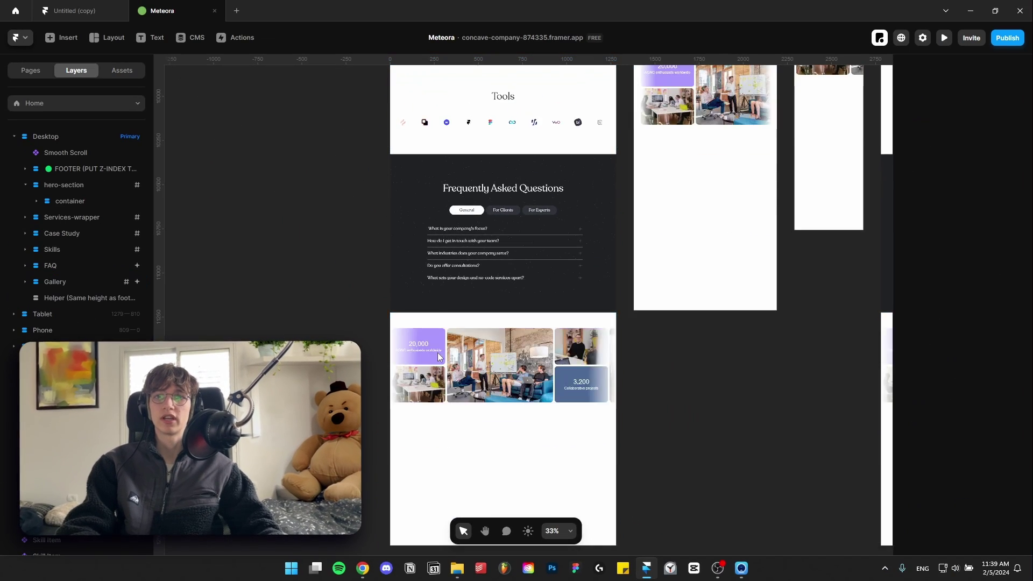
# - Delete the Case Study section's container
pyautogui.scroll(5, 440, 301)
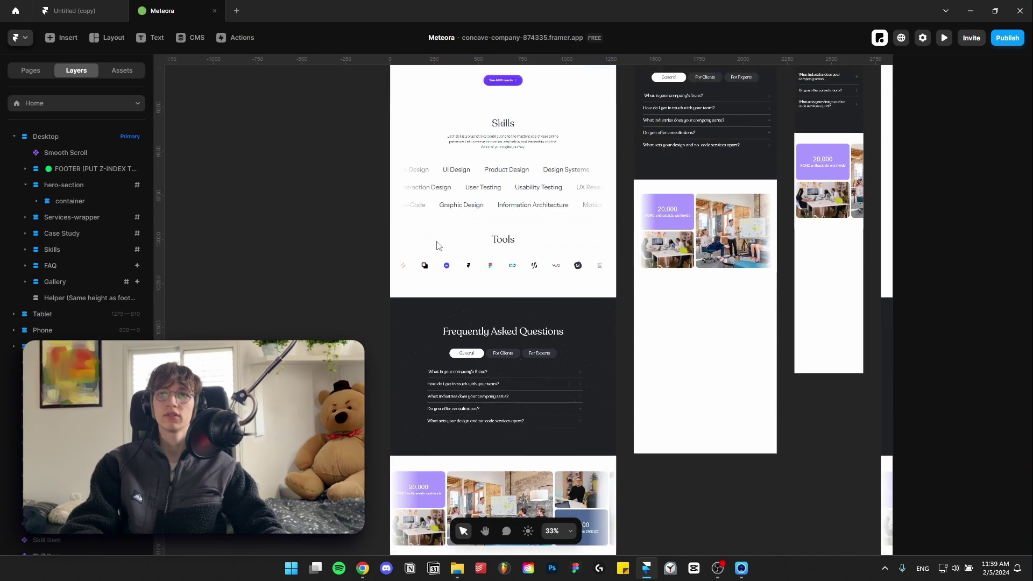
pyautogui.scroll(2, 420, 322)
pyautogui.click(411, 348)
pyautogui.press('Delete')
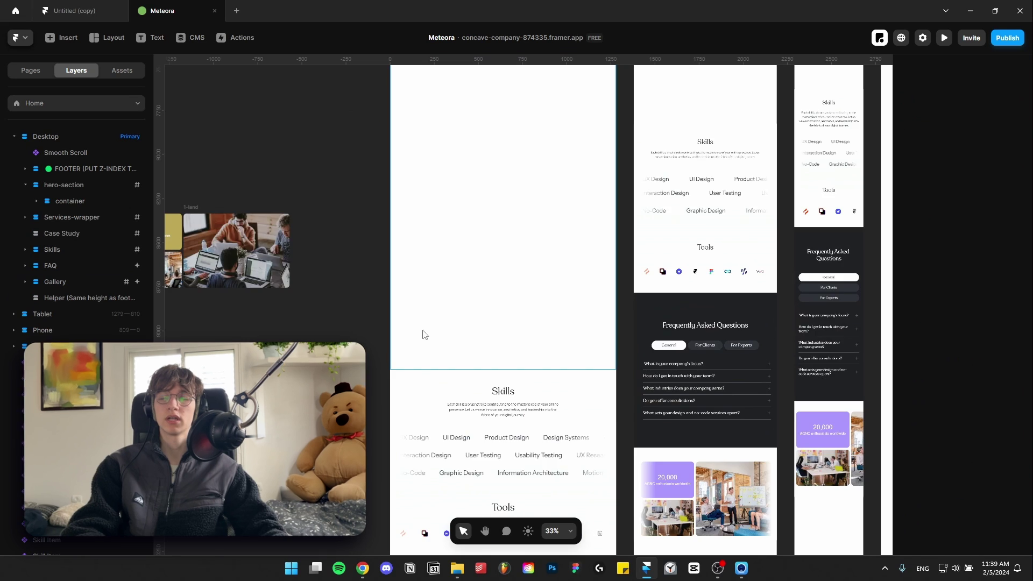
pyautogui.scroll(3, 438, 371)
pyautogui.scroll(3, 446, 404)
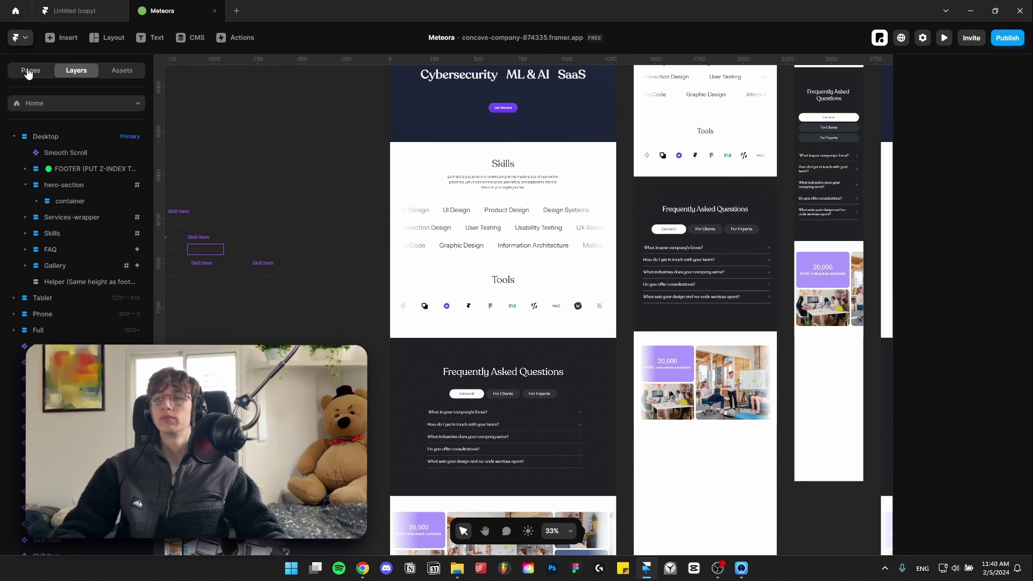
# - Open the /projects page and scroll through its content
pyautogui.click(31, 70)
pyautogui.click(76, 137)
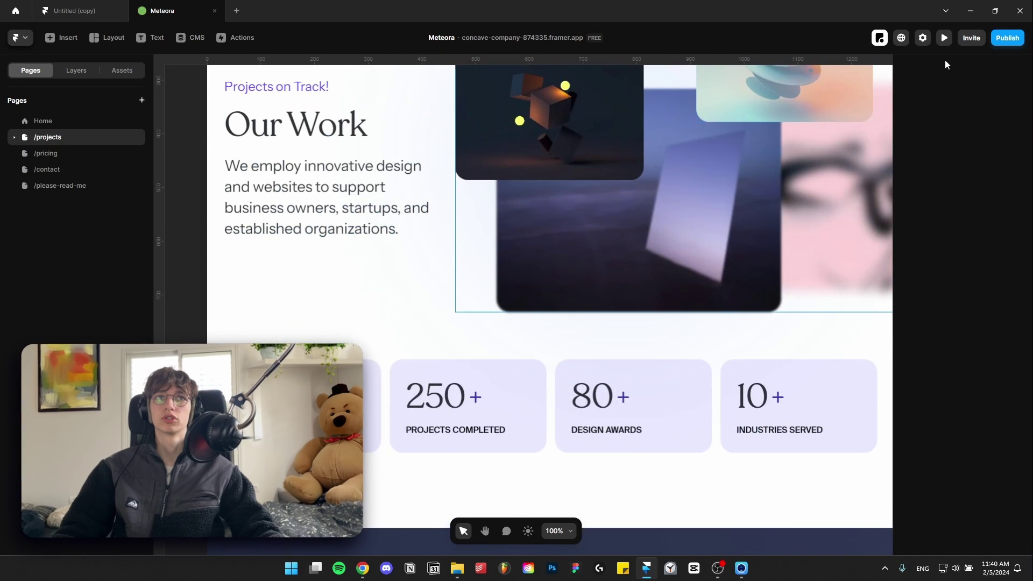
pyautogui.scroll(-2, 550, 250)
pyautogui.scroll(-5, 460, 169)
pyautogui.scroll(-2, 506, 296)
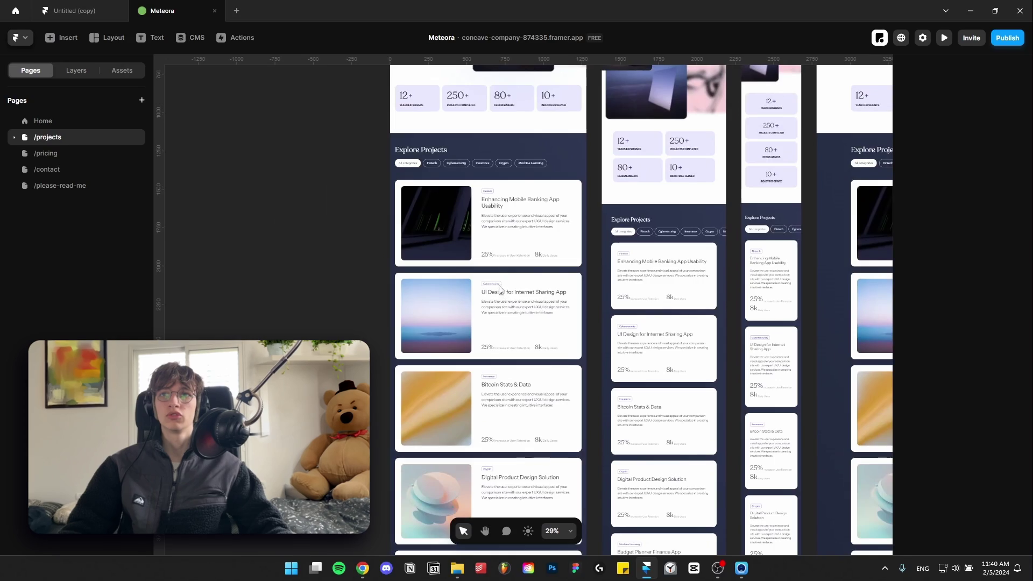
pyautogui.scroll(1, 497, 282)
pyautogui.scroll(-10, 531, 252)
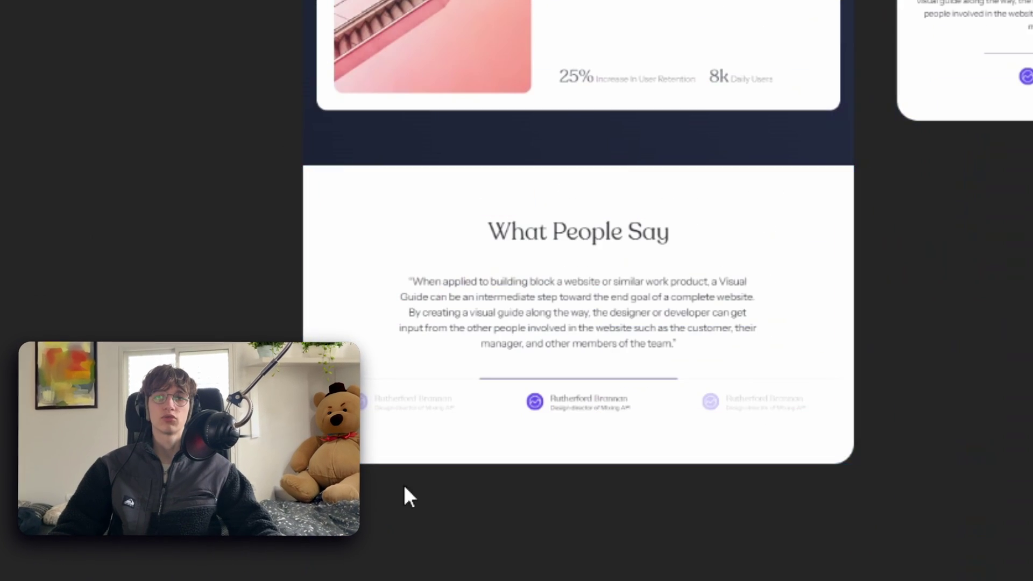
# - Scroll back up and launch a live preview of the home page with Ctrl+P
pyautogui.scroll(2, 602, 300)
pyautogui.scroll(6, 526, 192)
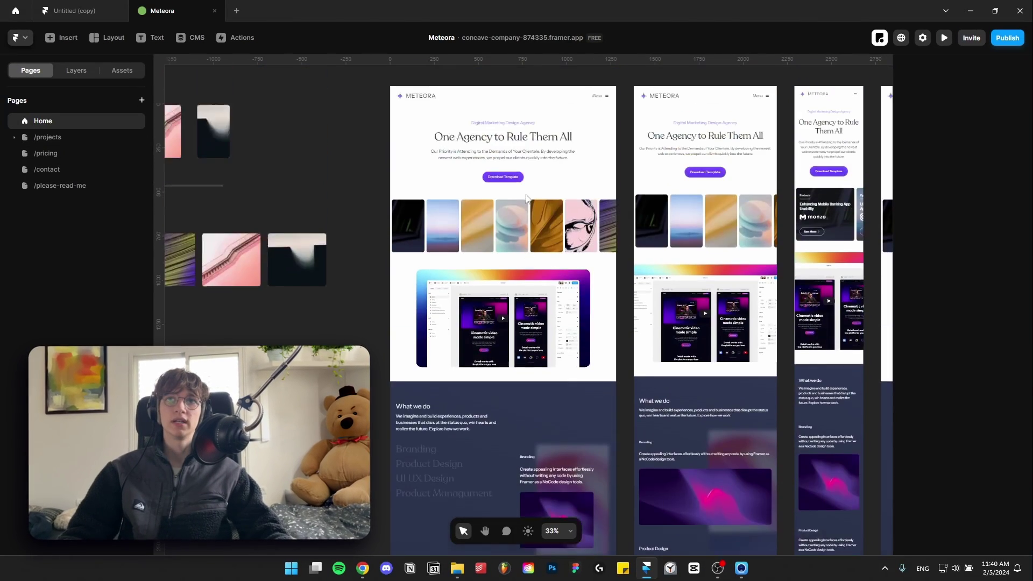
pyautogui.hotkey('ctrl', 'p')
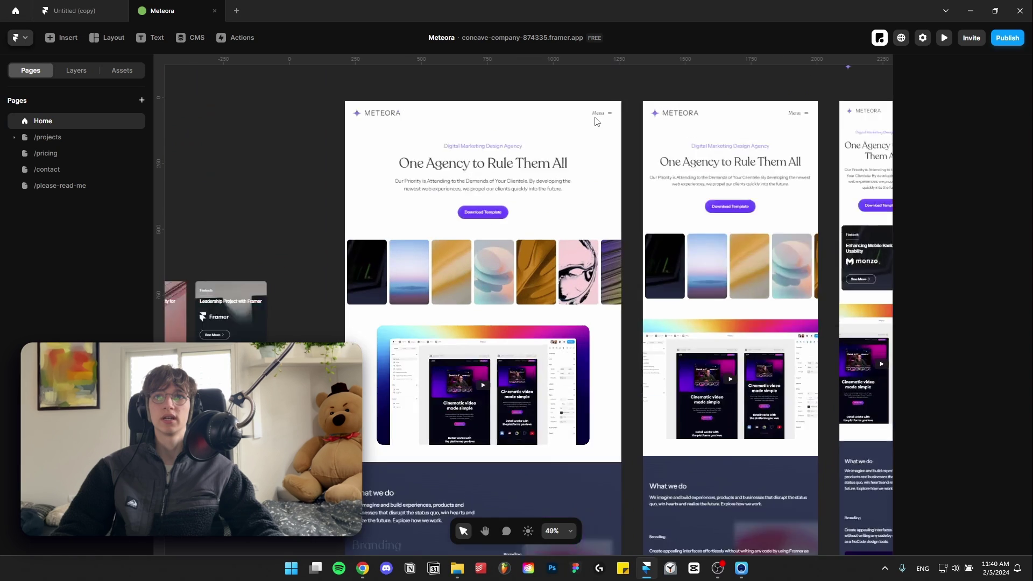
pyautogui.scroll(-1, 900, 286)
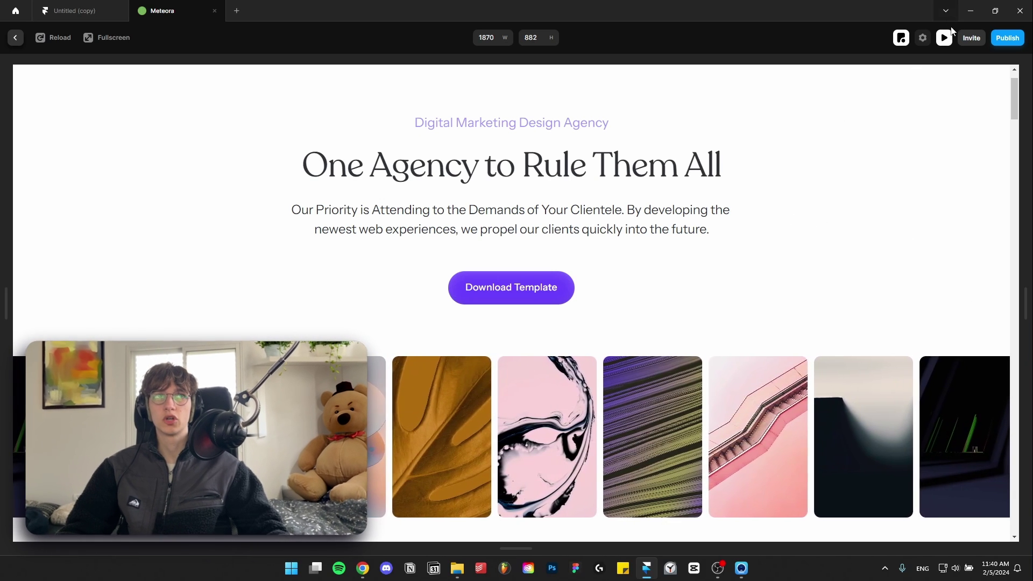
# - Exit the preview back to the Home page's Desktop, Tablet and Phone canvas
pyautogui.press('Escape')
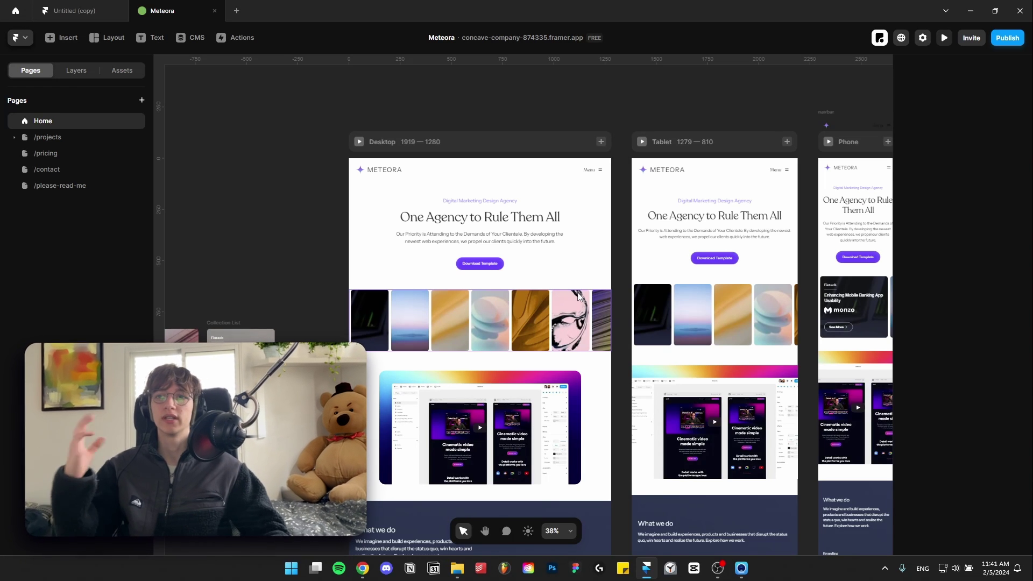
# - Draw a red frame, 209 tall, below the Download Template button
pyautogui.press('f')
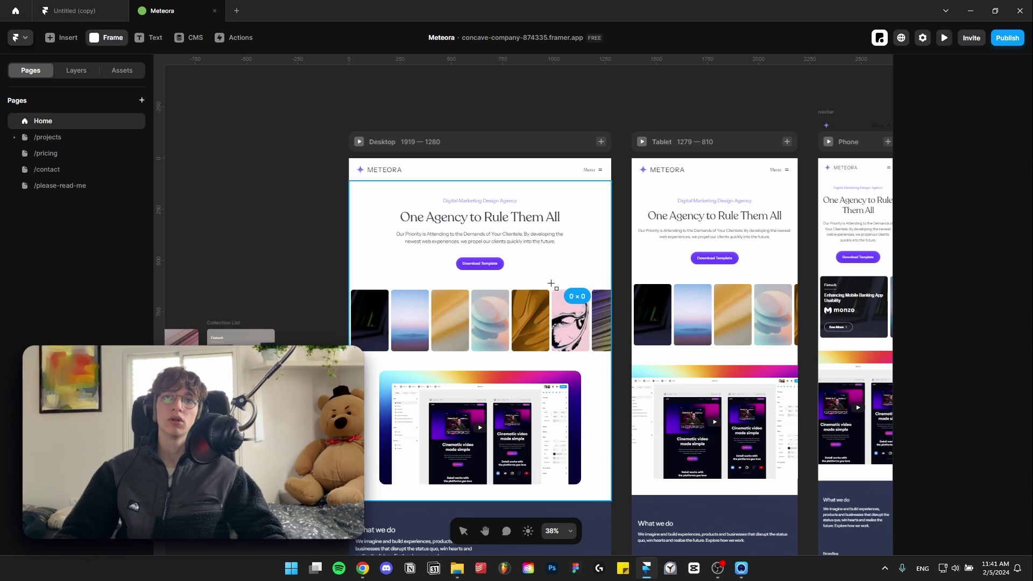
pyautogui.moveTo(517, 258); pyautogui.dragTo(518, 259)
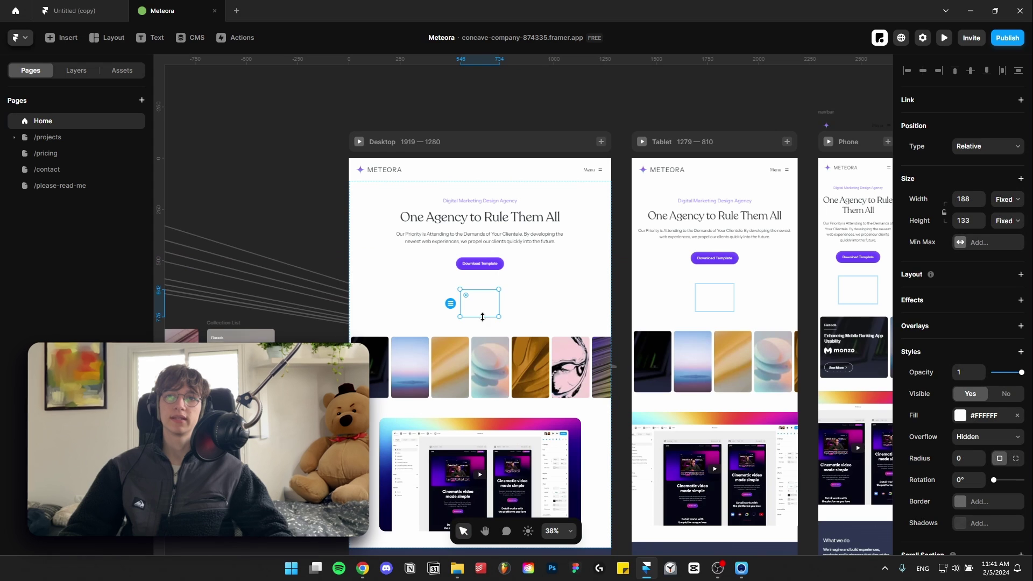
pyautogui.moveTo(483, 317); pyautogui.dragTo(483, 332)
pyautogui.click(961, 417)
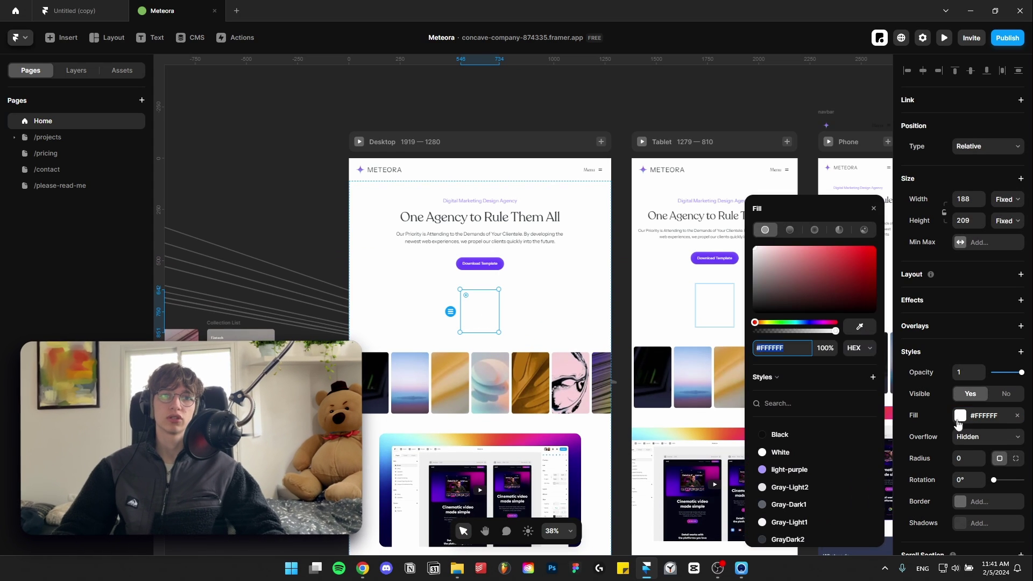
pyautogui.moveTo(847, 266); pyautogui.dragTo(878, 254)
pyautogui.click(475, 311)
pyautogui.rightClick(474, 310)
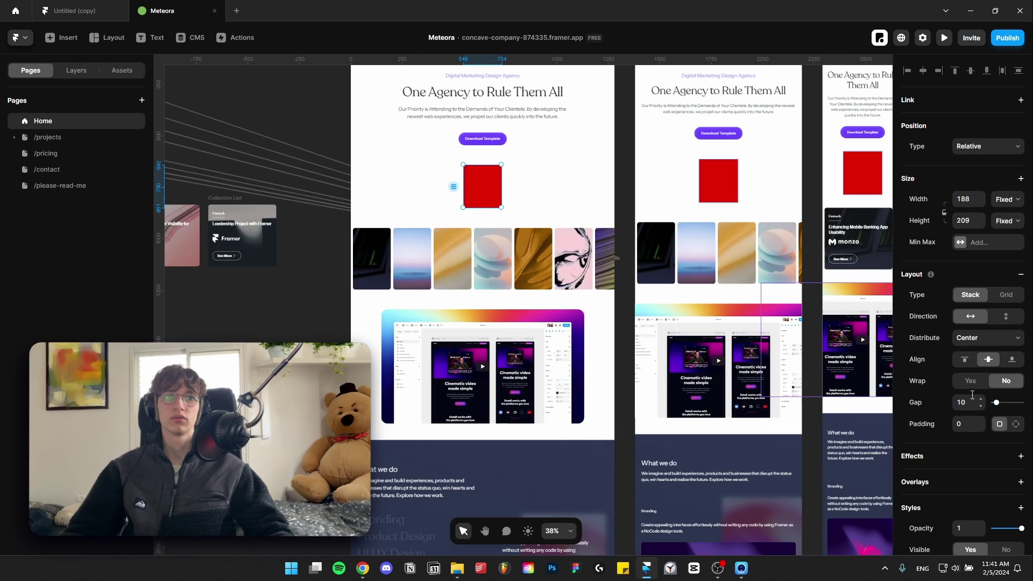
pyautogui.click(1007, 200)
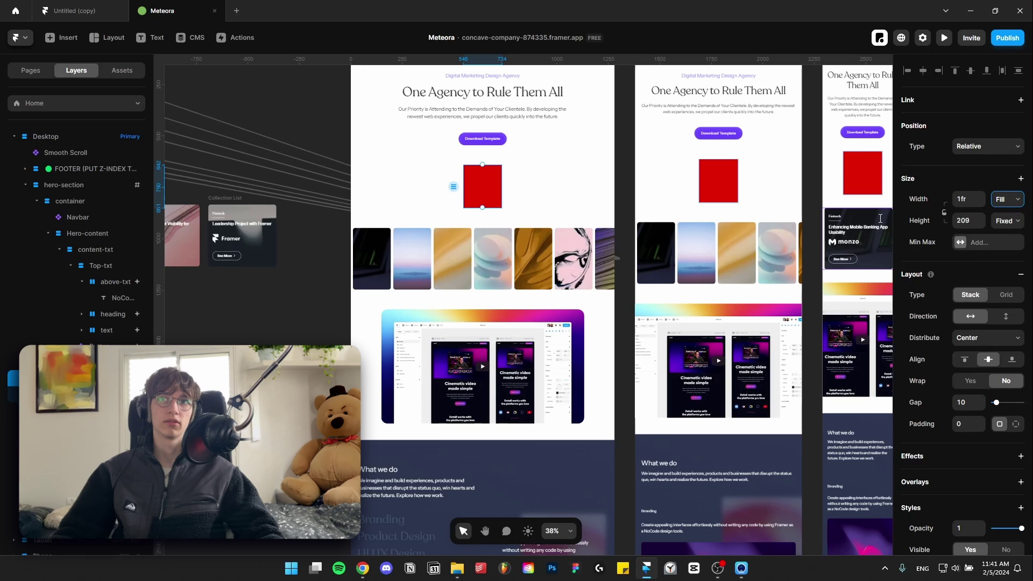
# - Inspect the red ticker boxes and the row's action options
pyautogui.click(403, 190)
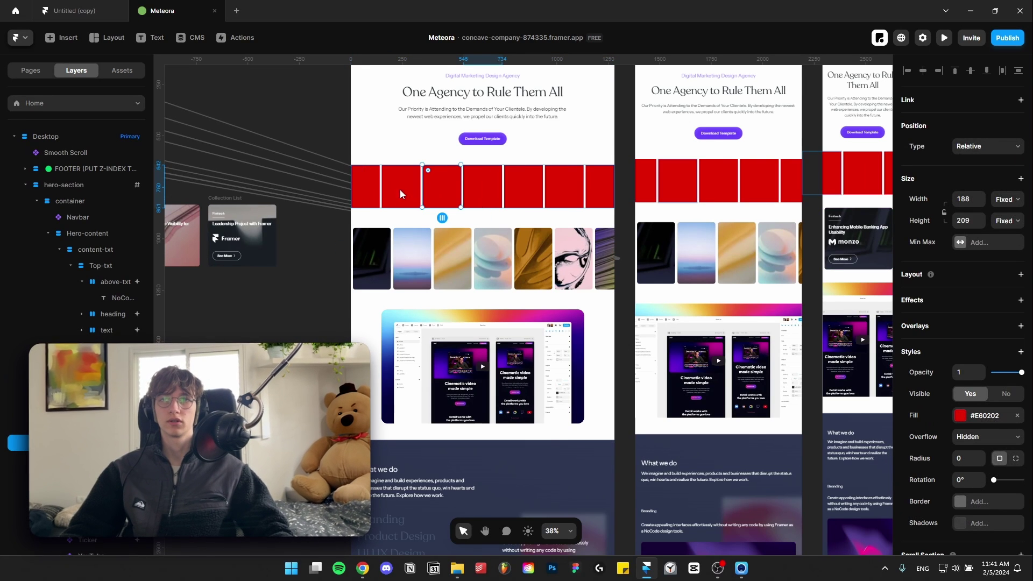
pyautogui.click(337, 213)
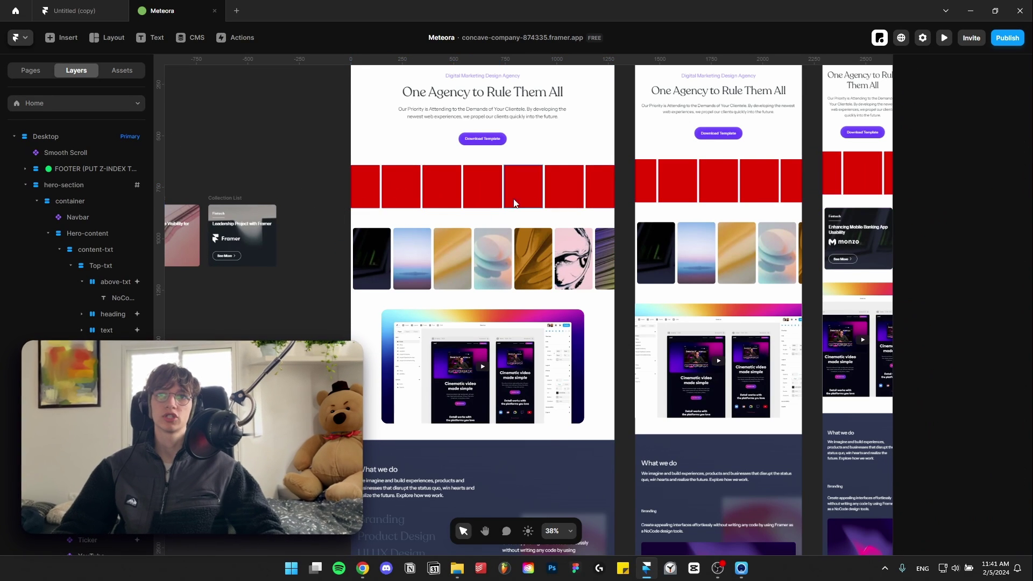
pyautogui.scroll(3, 533, 194)
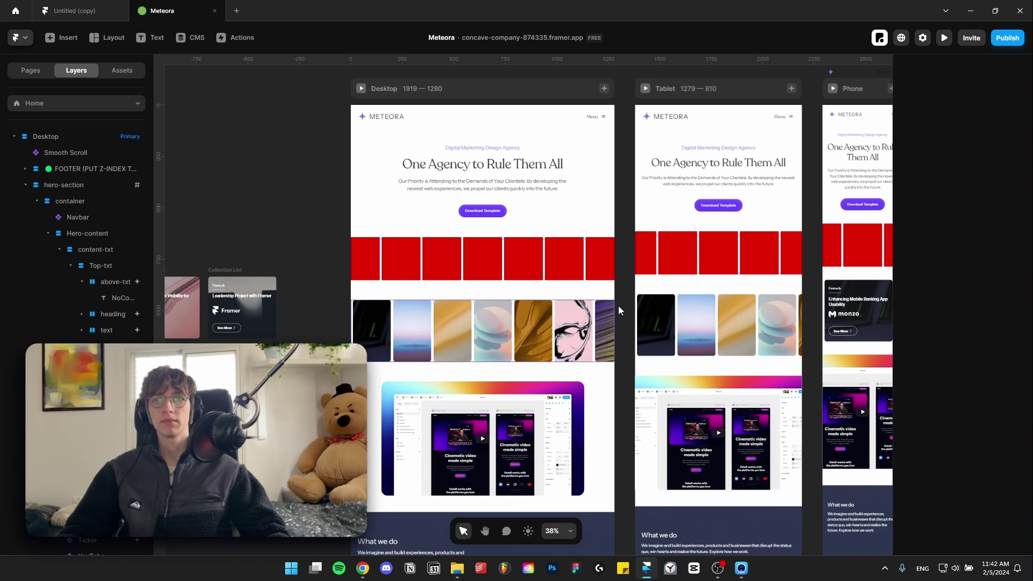
pyautogui.click(505, 266)
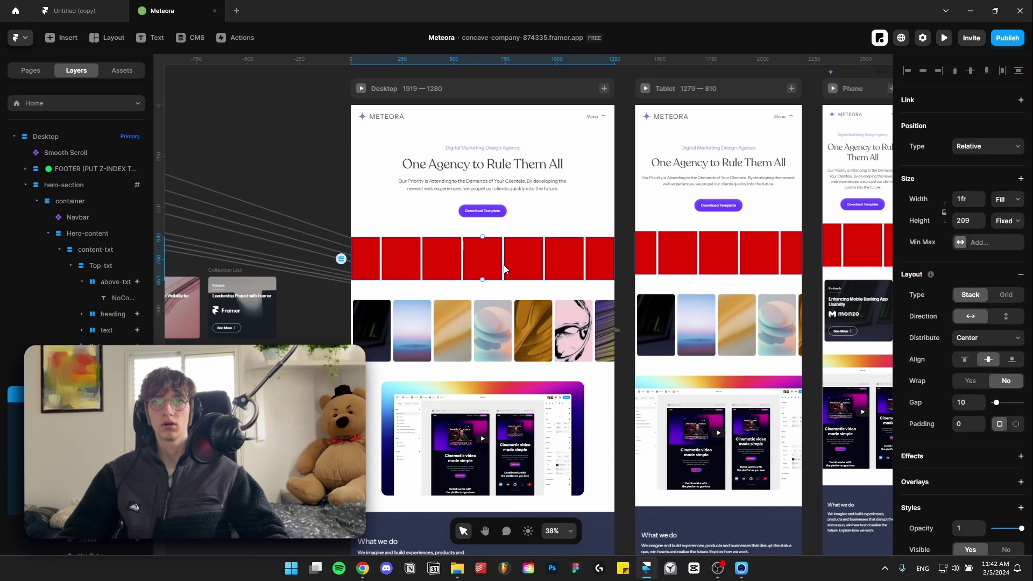
pyautogui.rightClick(505, 267)
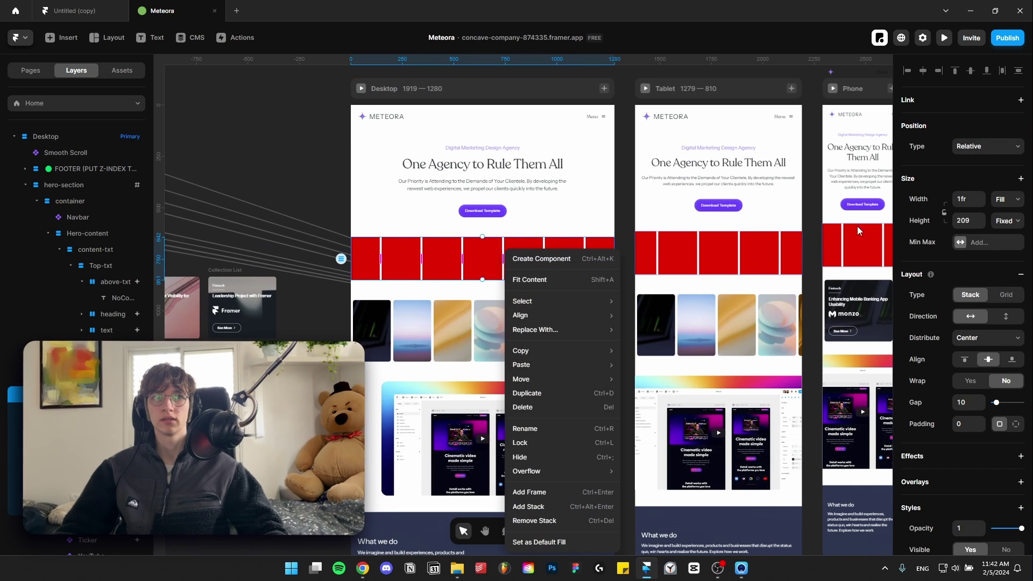
pyautogui.click(354, 279)
pyautogui.scroll(-3, 924, 367)
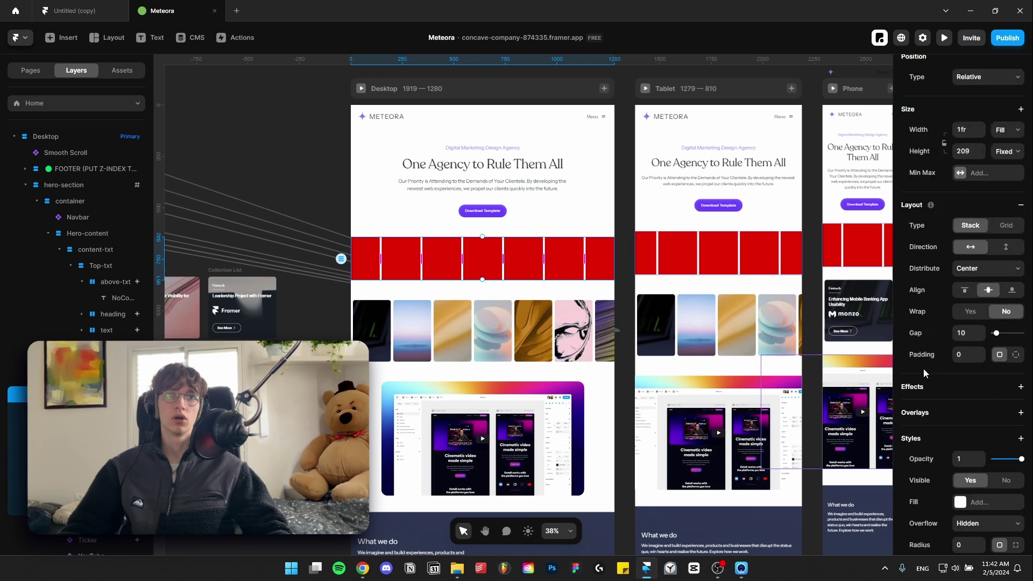
# - Preview the ticker, then delete the red box ticker row
pyautogui.click(943, 37)
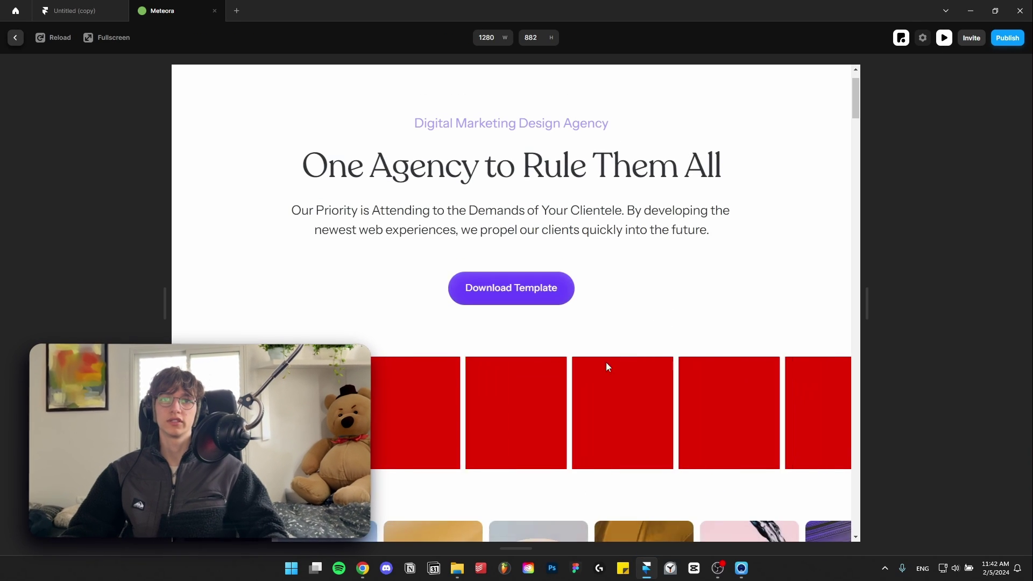
pyautogui.press('Escape')
pyautogui.click(626, 341)
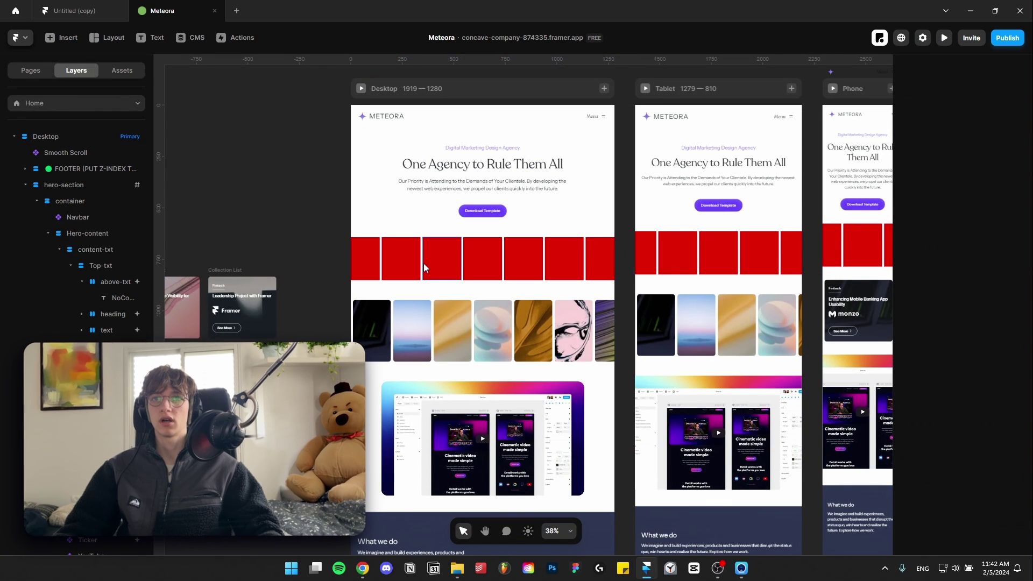
pyautogui.click(422, 266)
pyautogui.press('Delete')
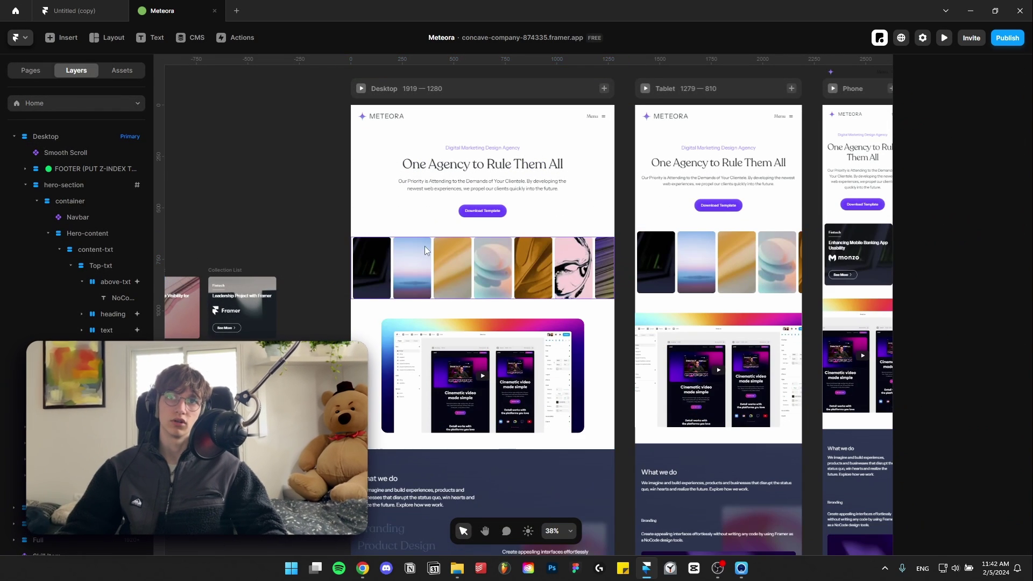
pyautogui.scroll(-4, 420, 250)
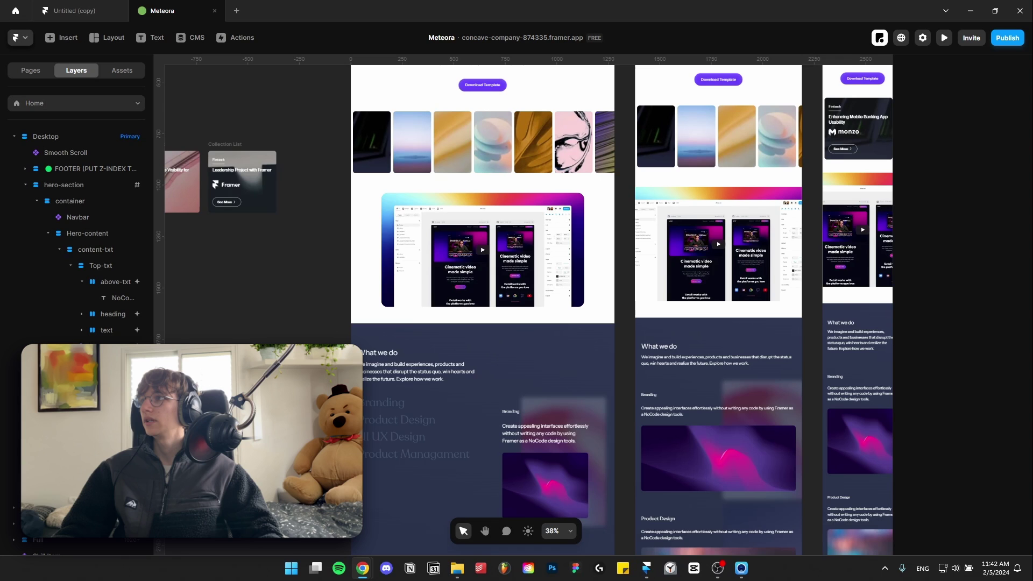
pyautogui.scroll(4, 420, 250)
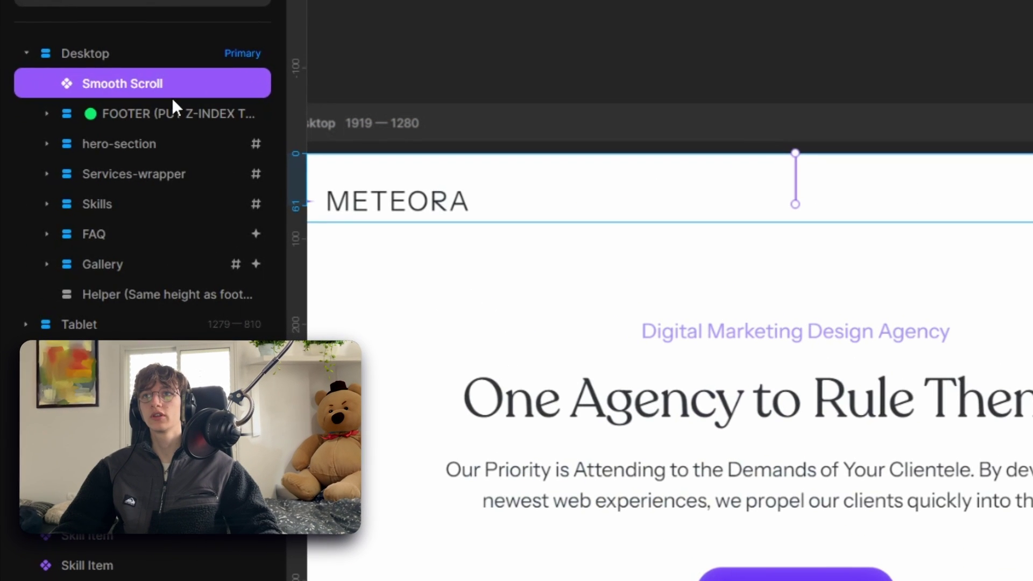
pyautogui.press('Delete')
pyautogui.hotkey('ctrl', 'z')
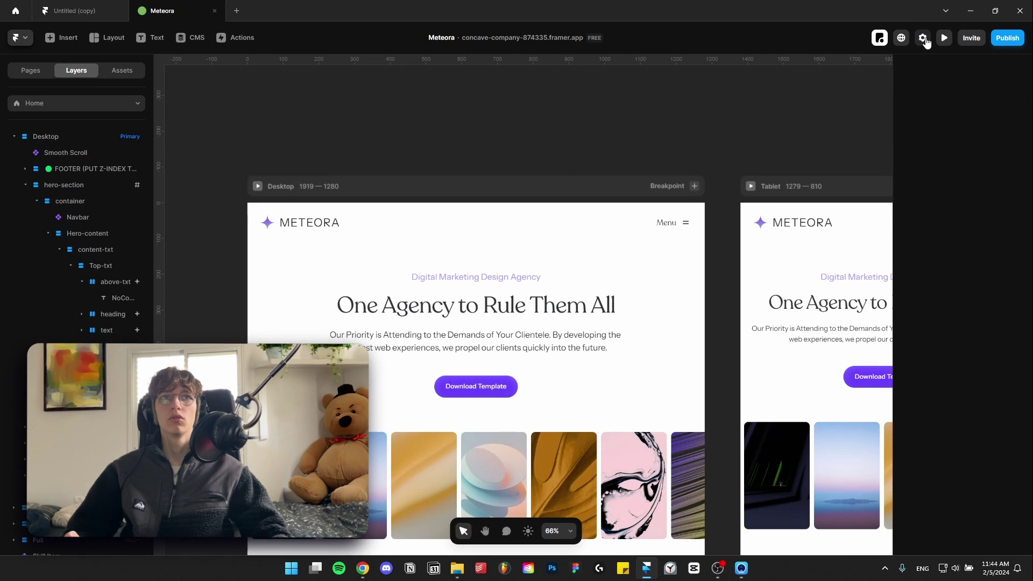
# - Open the General site settings and scroll to the Custom Code section
pyautogui.click(923, 38)
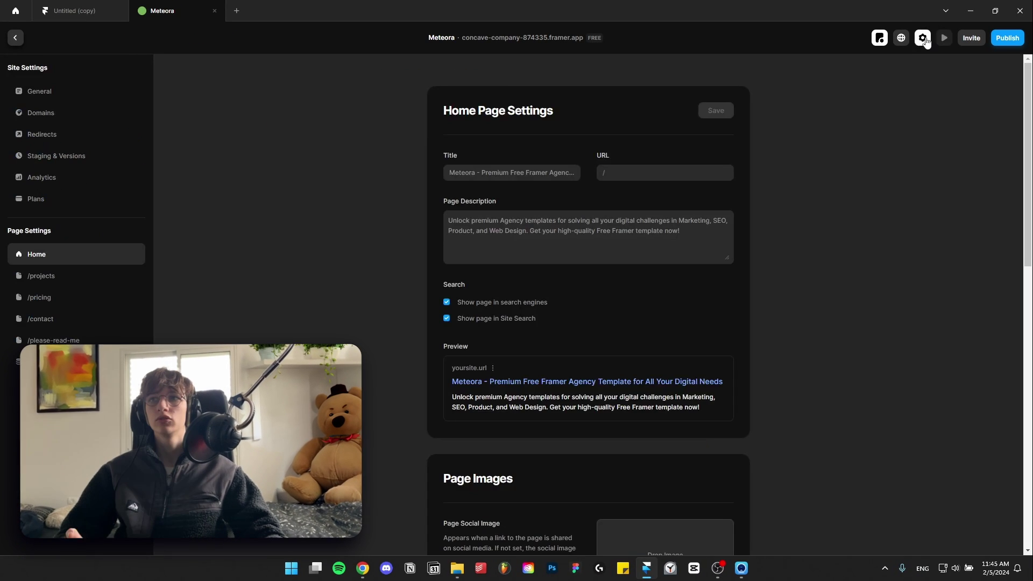
pyautogui.click(49, 87)
pyautogui.scroll(-20, 559, 295)
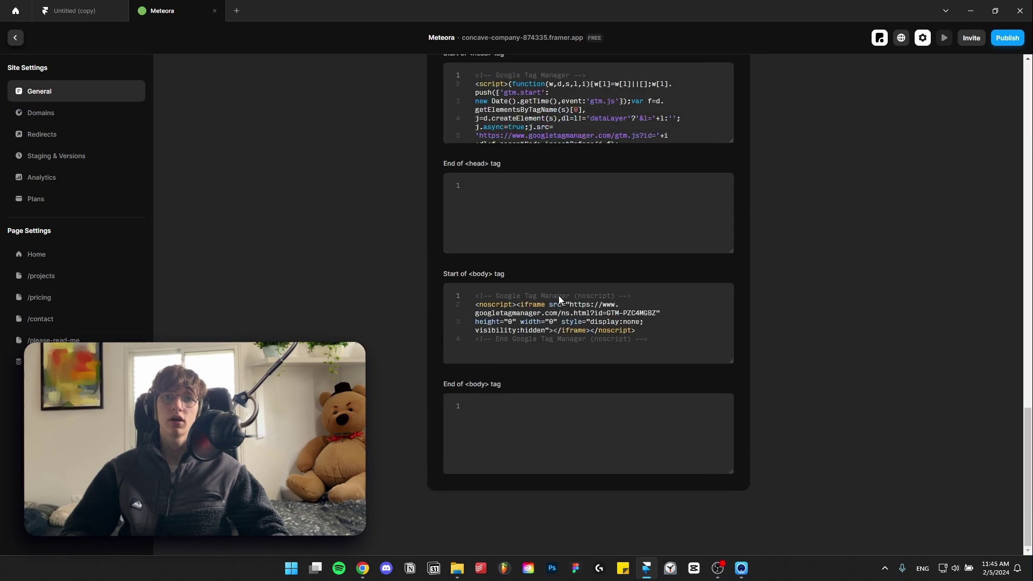
pyautogui.scroll(5, 565, 334)
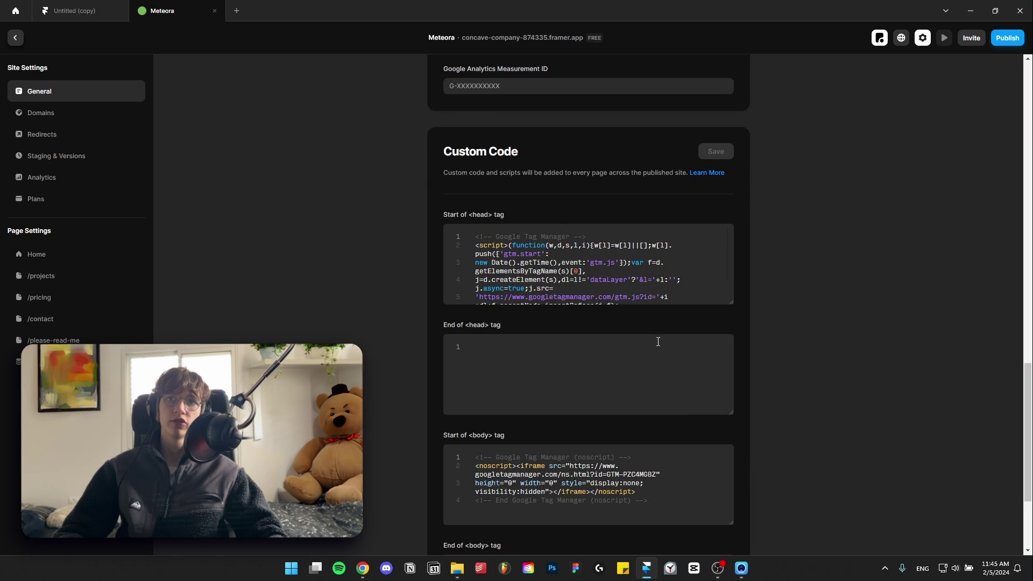
pyautogui.scroll(2, 412, 231)
pyautogui.scroll(-2, 631, 344)
pyautogui.scroll(3, 607, 328)
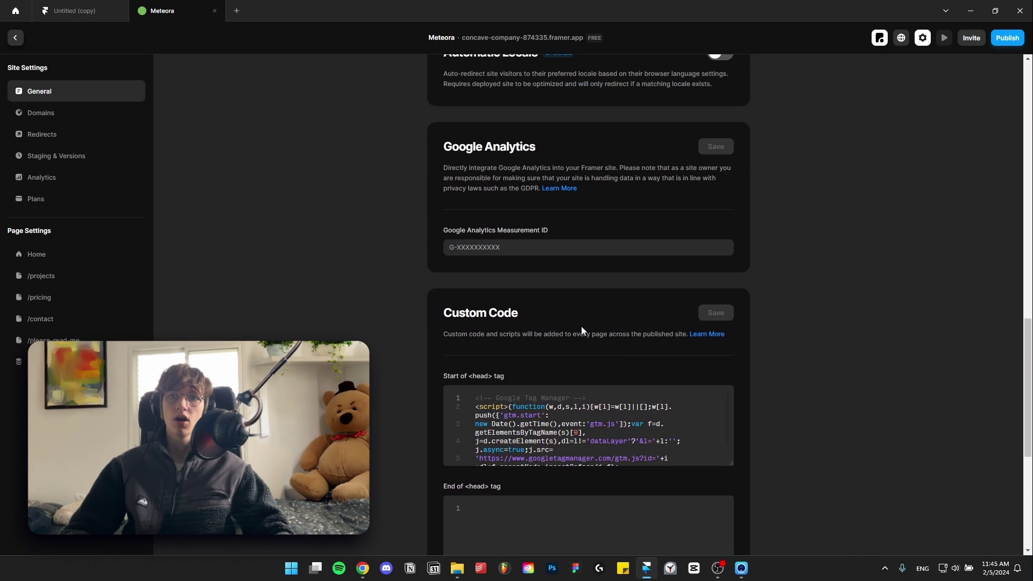
pyautogui.scroll(-5, 825, 392)
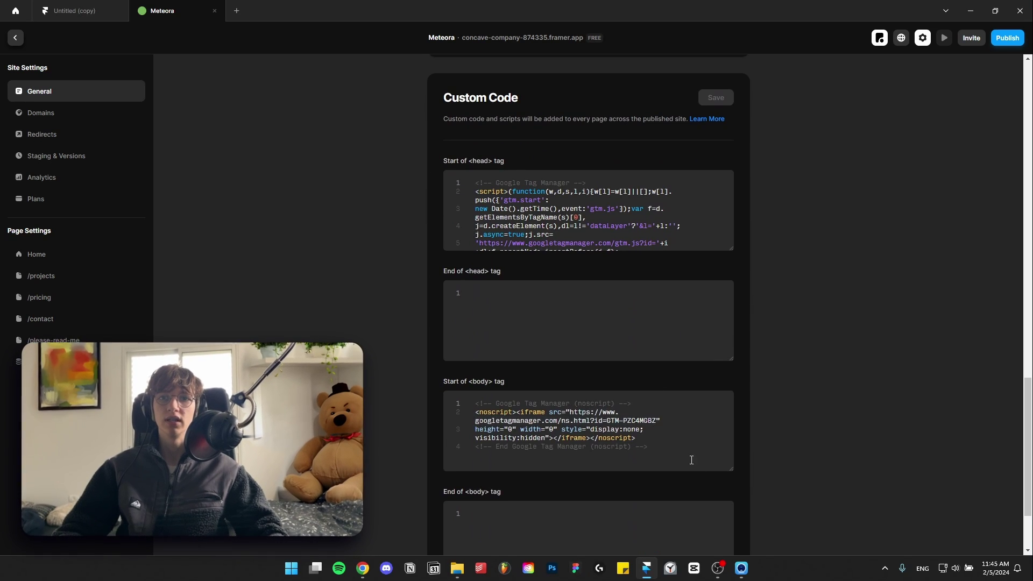
# - Delete the Google Tag Manager code from the start-of-body and start-of-head fields and save
pyautogui.moveTo(692, 459); pyautogui.dragTo(468, 381)
pyautogui.press('BackSpace')
pyautogui.click(704, 242)
pyautogui.doubleClick(705, 241)
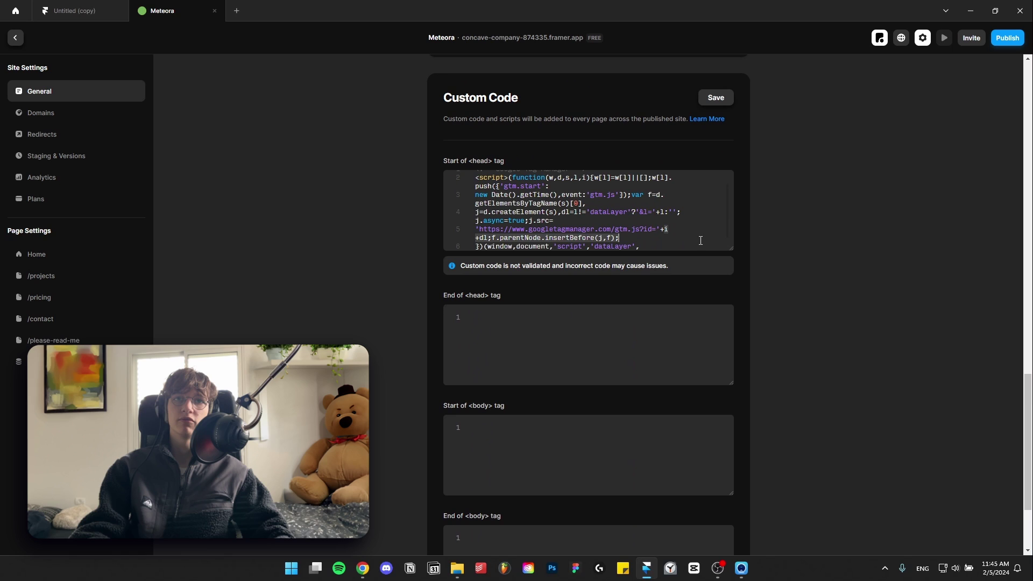
pyautogui.hotkey('ctrl', 'a')
pyautogui.hotkey('ctrl', 'x')
pyautogui.click(713, 108)
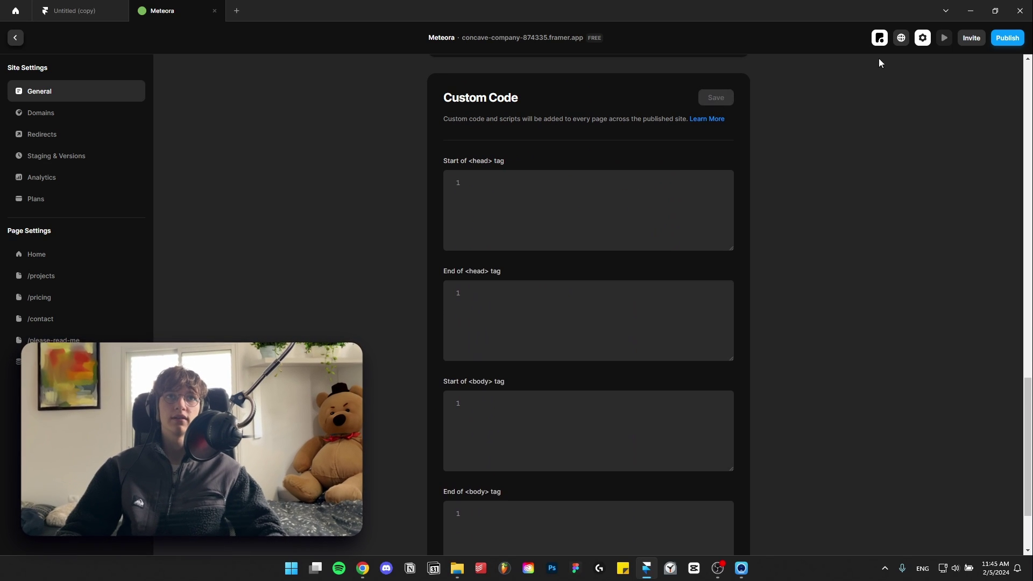
pyautogui.click(923, 38)
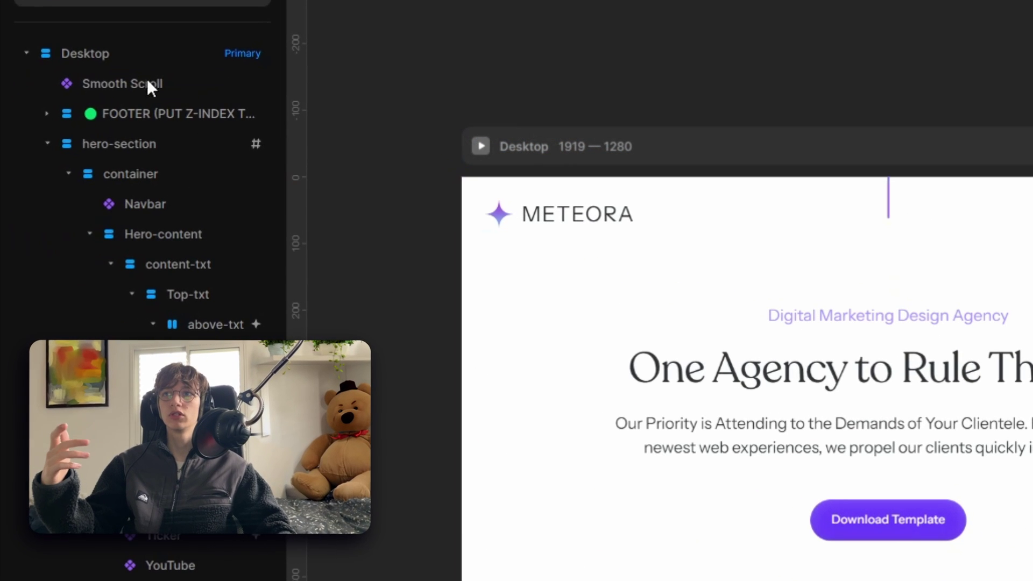
# - Select the Smooth Scroll component and preview the home page to check its smooth scrolling
pyautogui.click(145, 85)
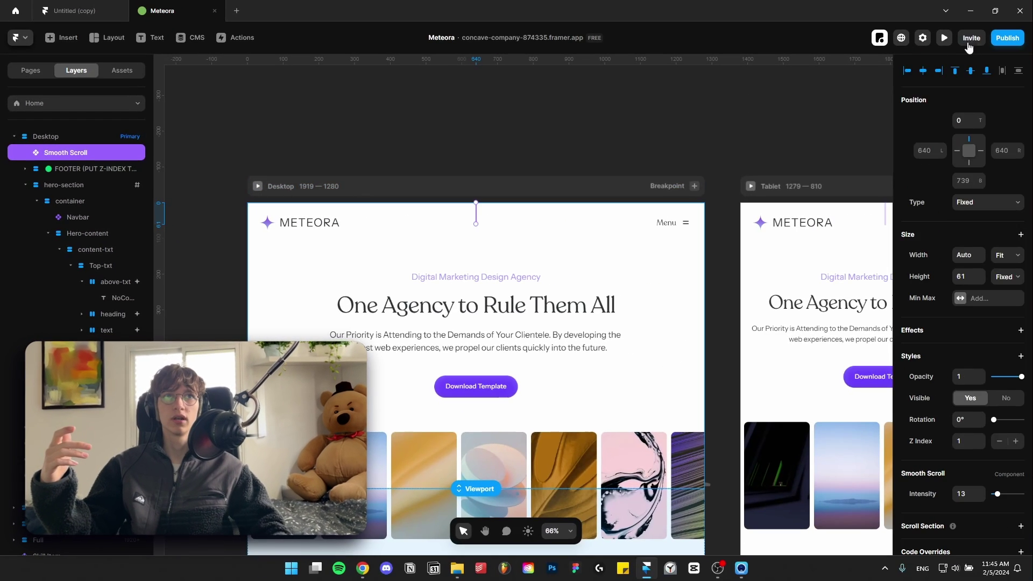
pyautogui.click(944, 39)
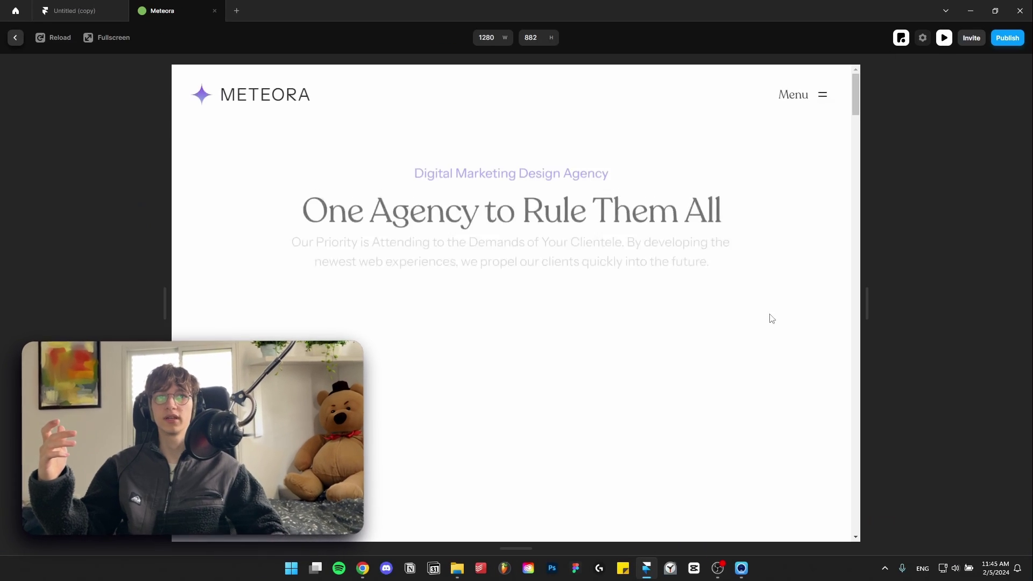
pyautogui.scroll(-5, 758, 310)
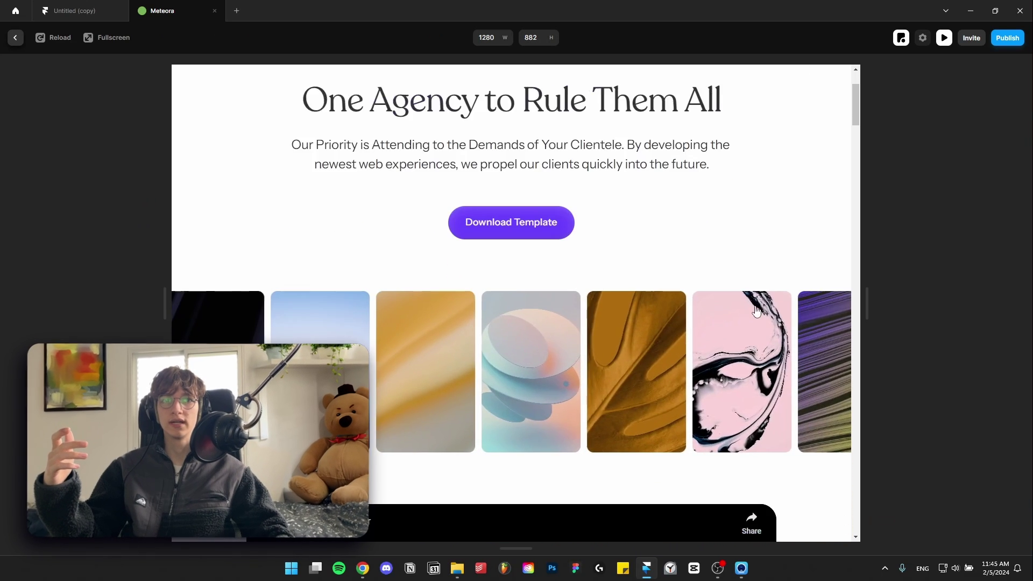
pyautogui.scroll(-2, 754, 308)
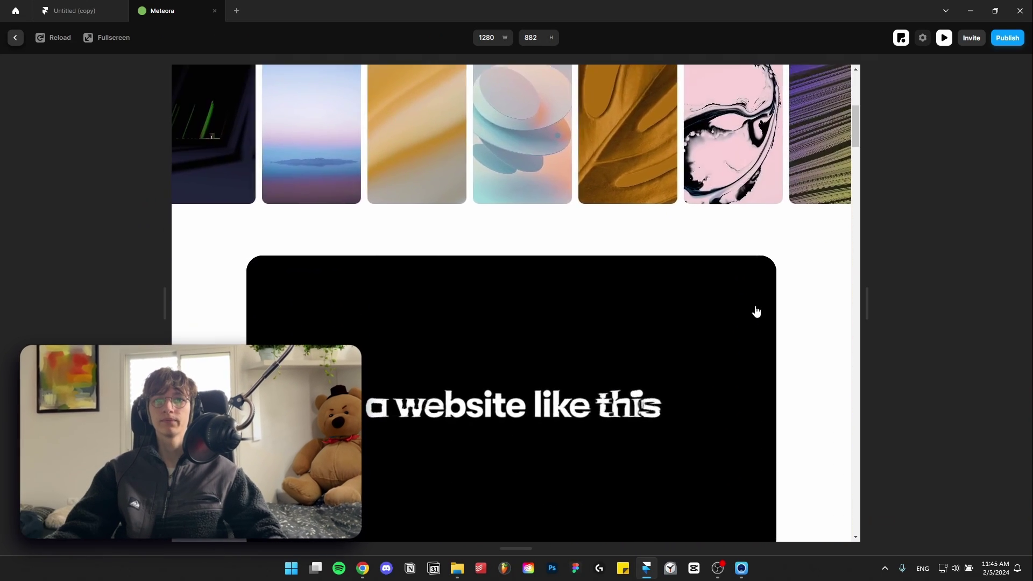
pyautogui.press('Escape')
pyautogui.scroll(-1, 981, 381)
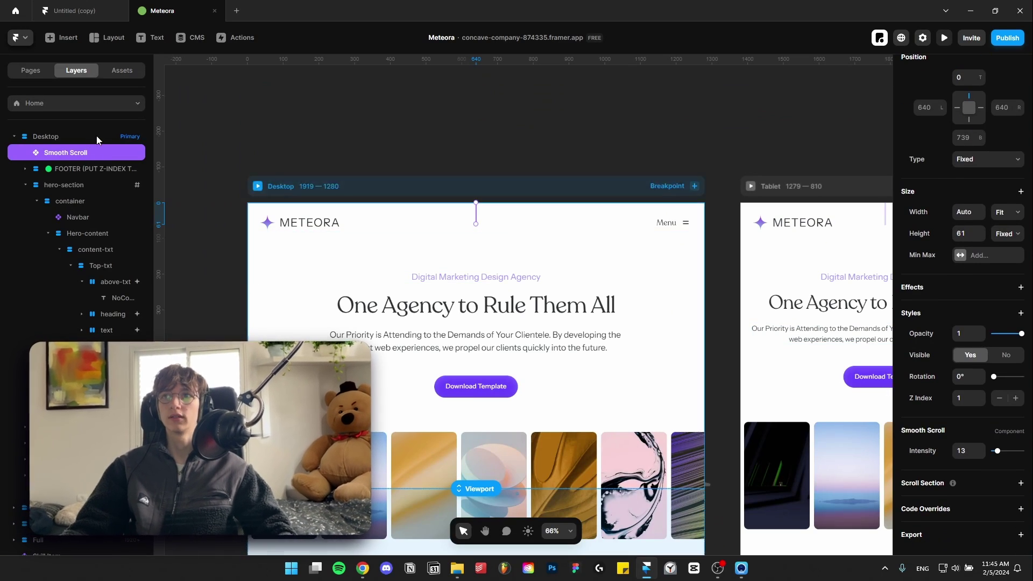
pyautogui.click(61, 38)
pyautogui.press('BackSpace')
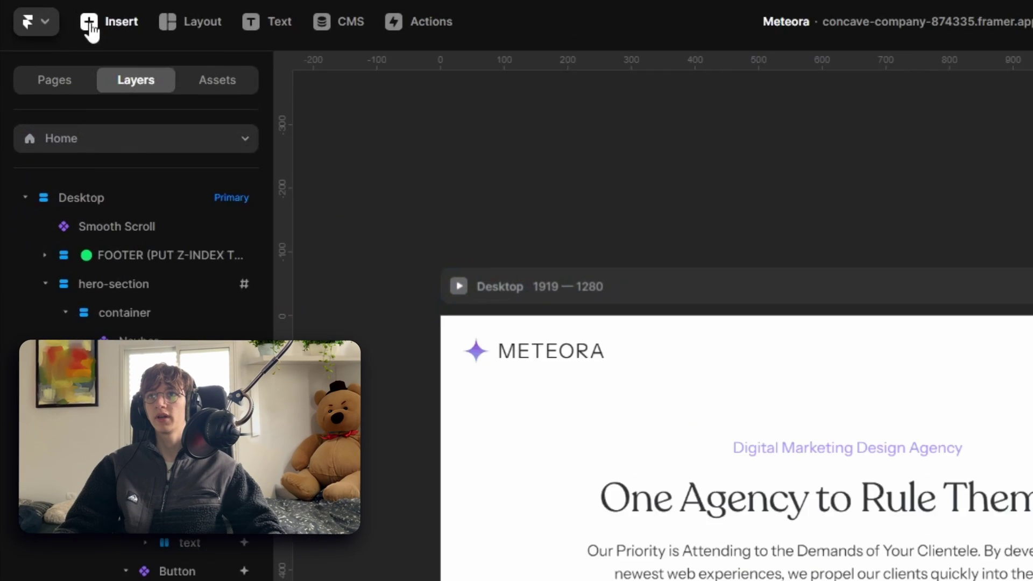
pyautogui.click(89, 24)
pyautogui.write('embe')
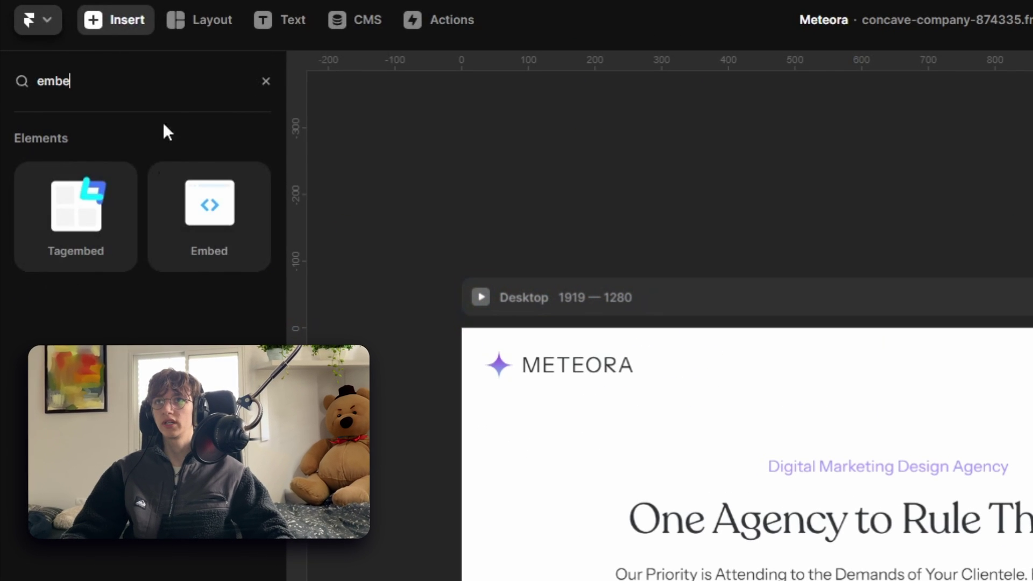
pyautogui.moveTo(219, 240); pyautogui.dragTo(911, 428)
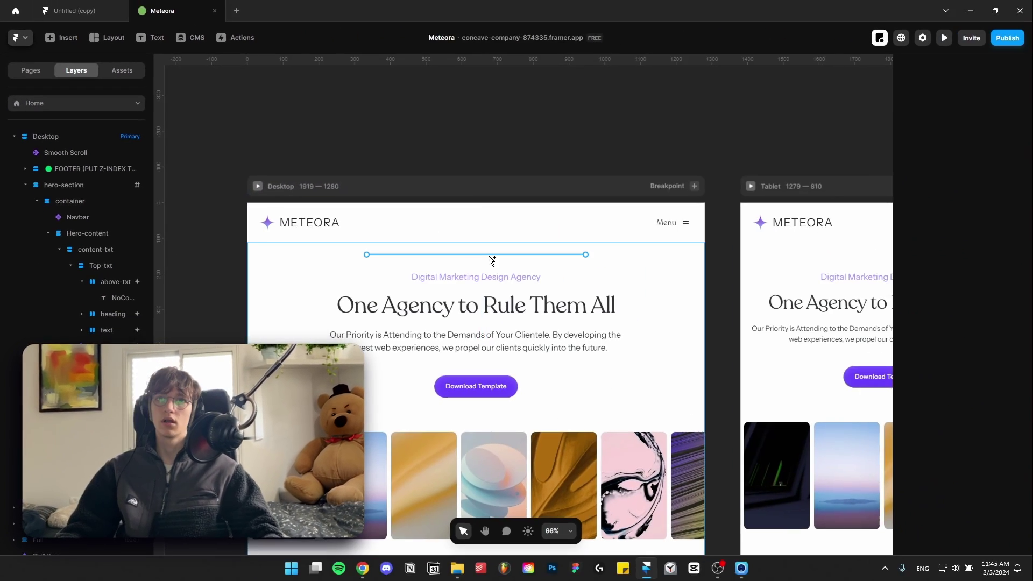
pyautogui.moveTo(488, 256); pyautogui.dragTo(489, 257)
pyautogui.click(1008, 413)
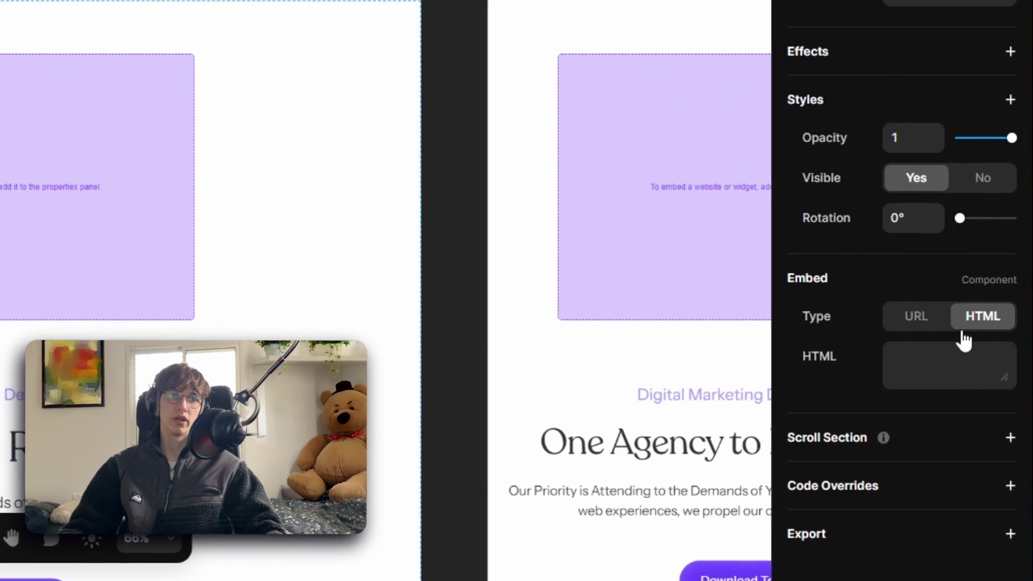
pyautogui.click(972, 377)
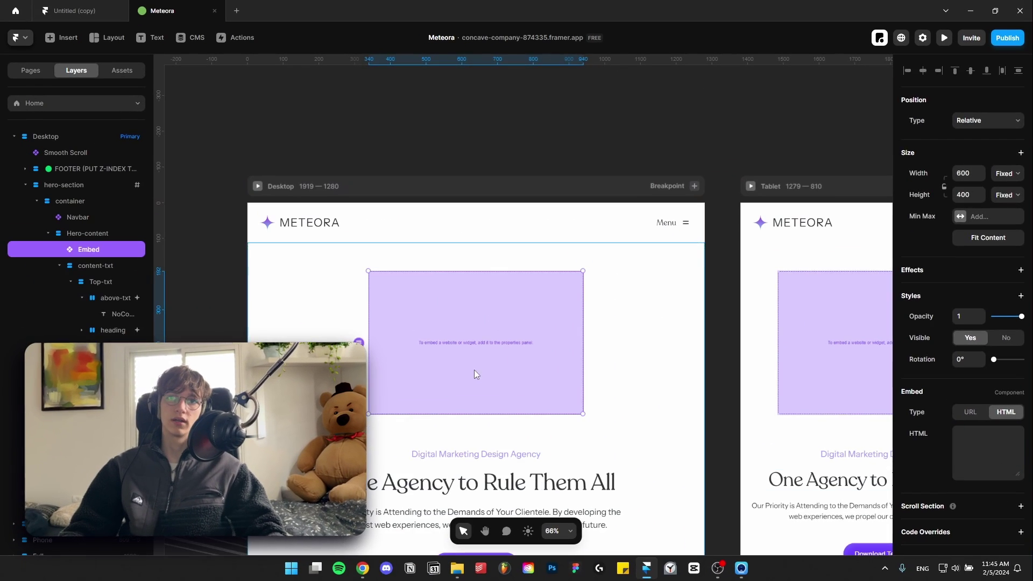
pyautogui.press('Delete')
pyautogui.scroll(-1, 376, 255)
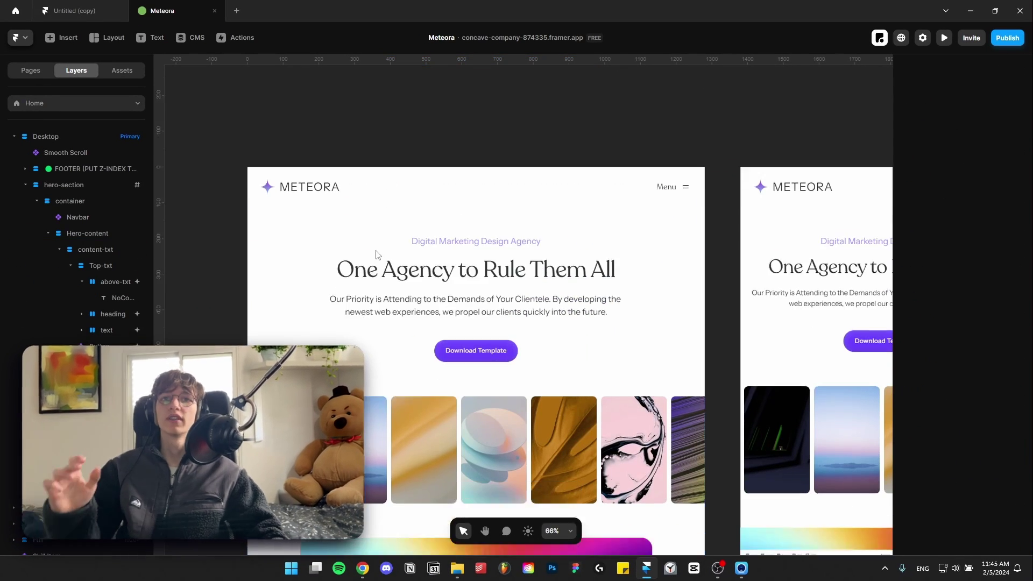
pyautogui.scroll(-1, 376, 254)
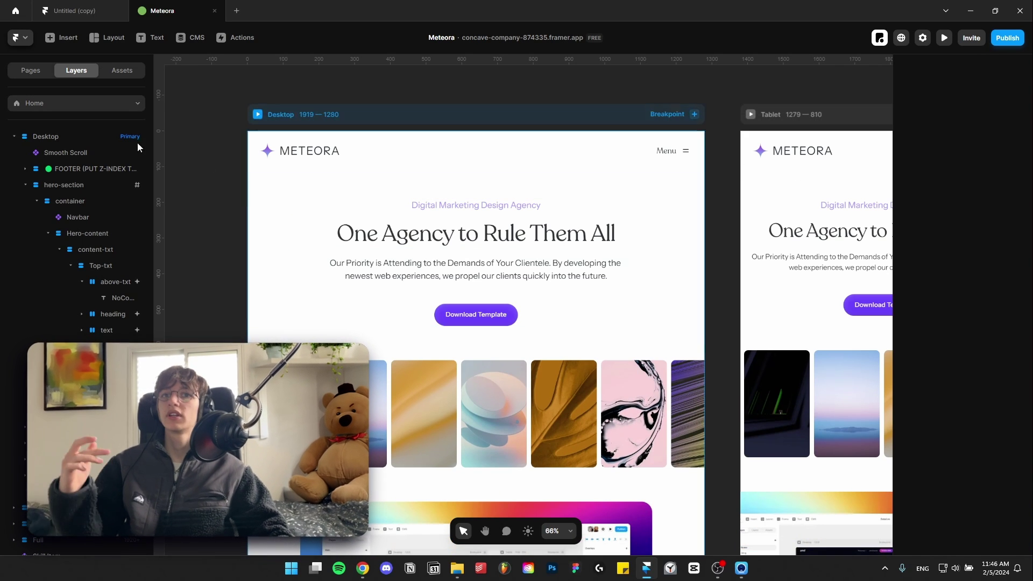
pyautogui.scroll(-7, 646, 277)
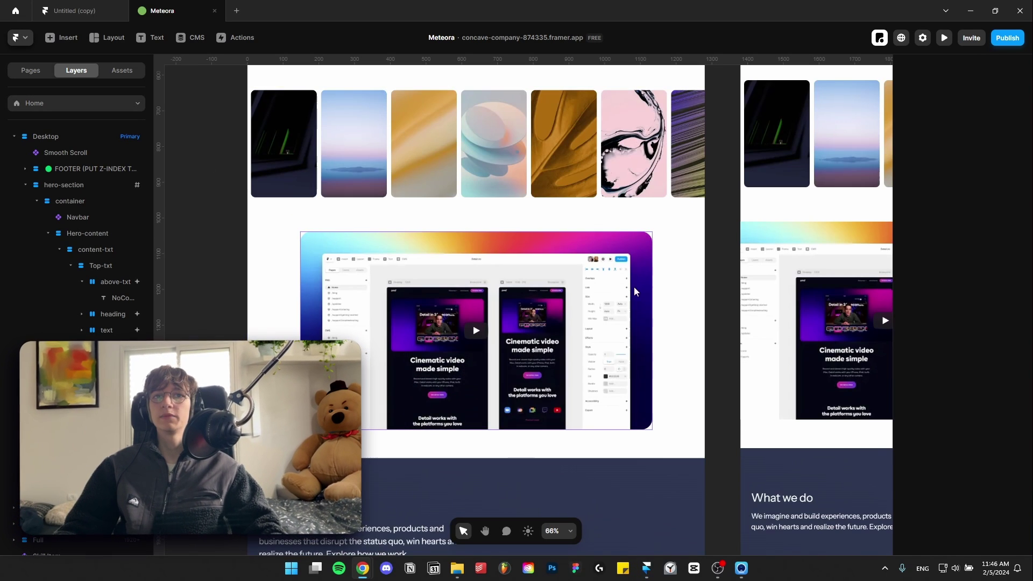
pyautogui.scroll(-5, 646, 277)
pyautogui.scroll(-1, 646, 277)
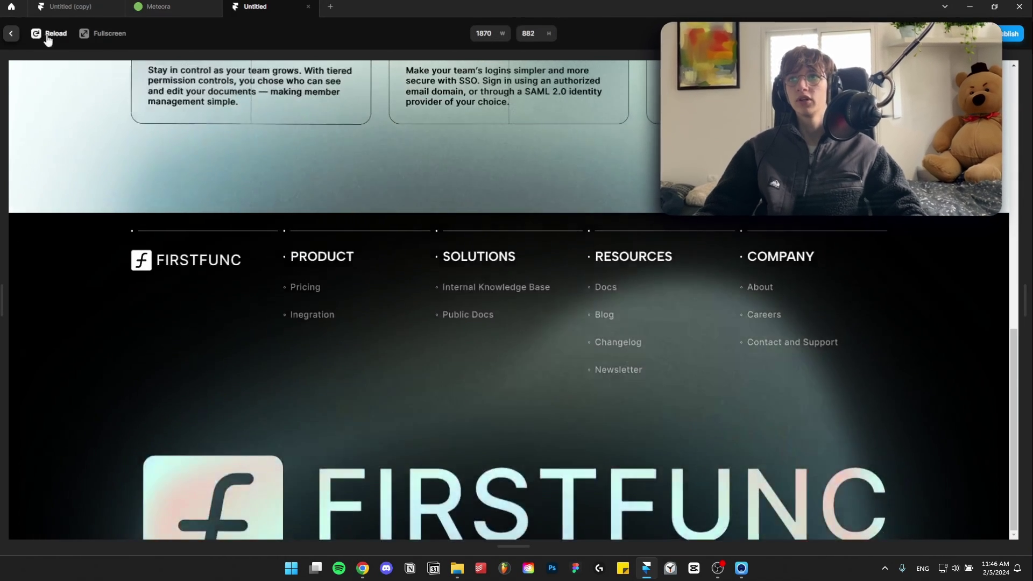
pyautogui.click(37, 34)
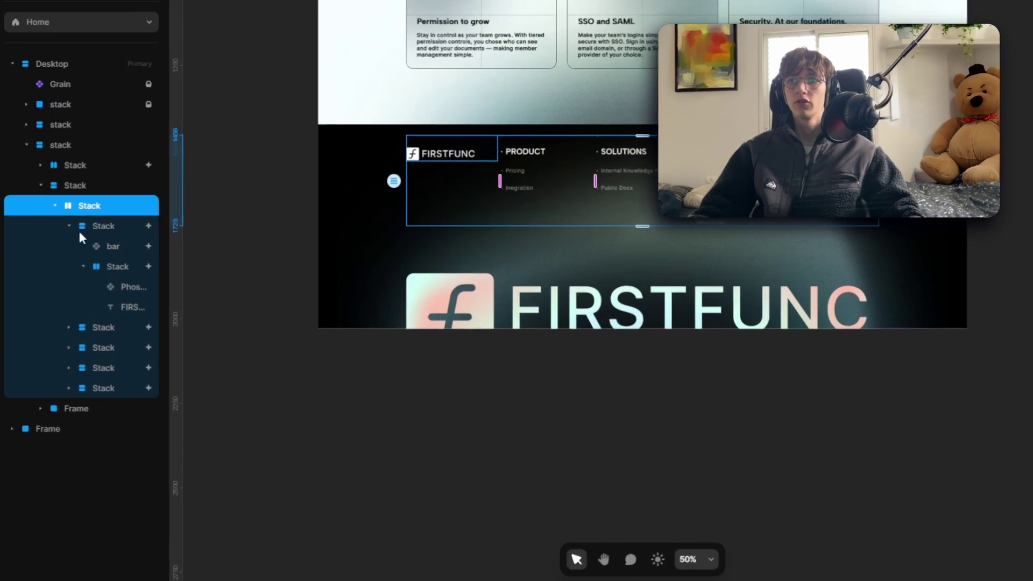
pyautogui.click(69, 226)
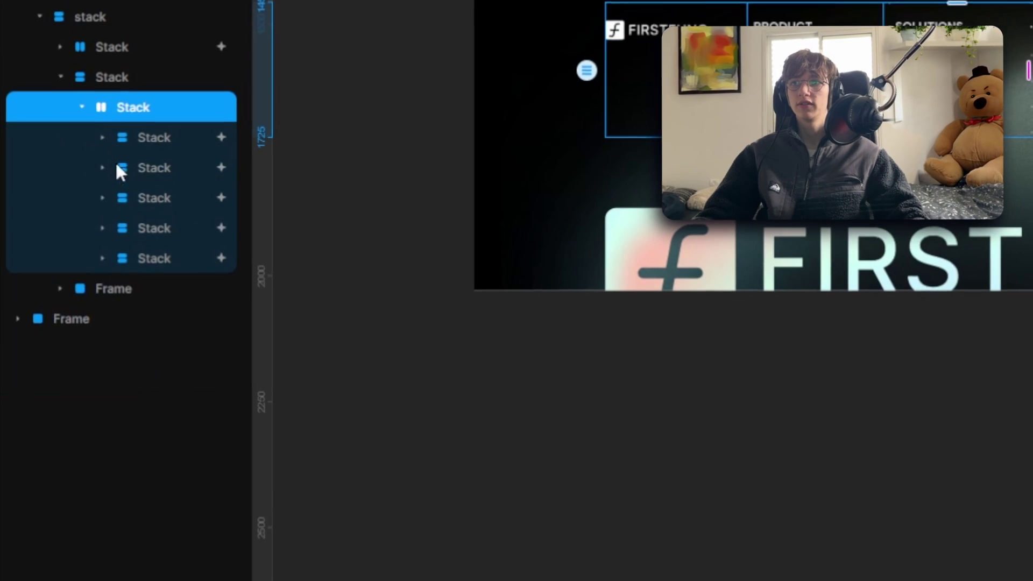
pyautogui.click(68, 246)
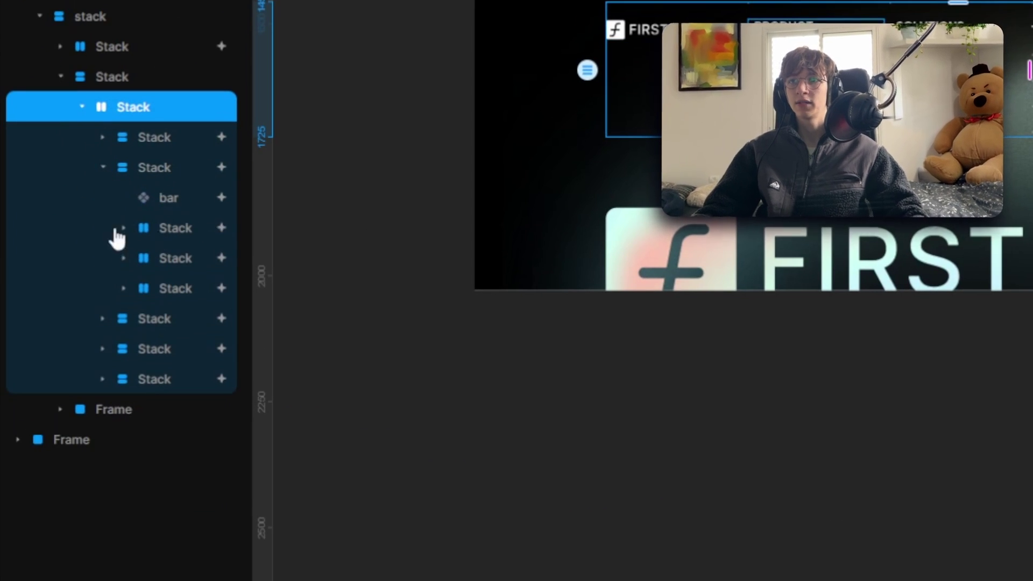
pyautogui.click(123, 229)
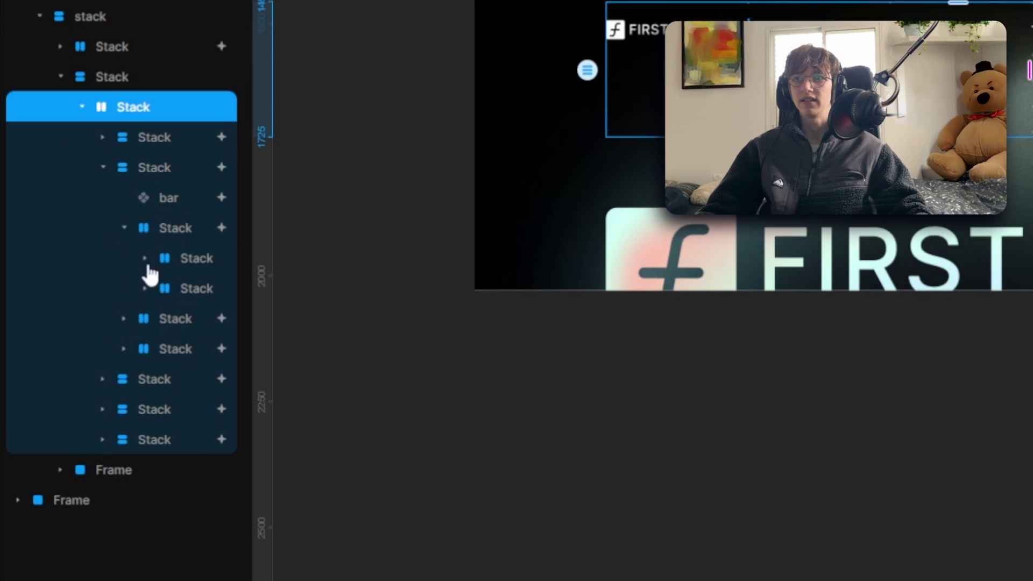
pyautogui.click(202, 227)
pyautogui.click(186, 202)
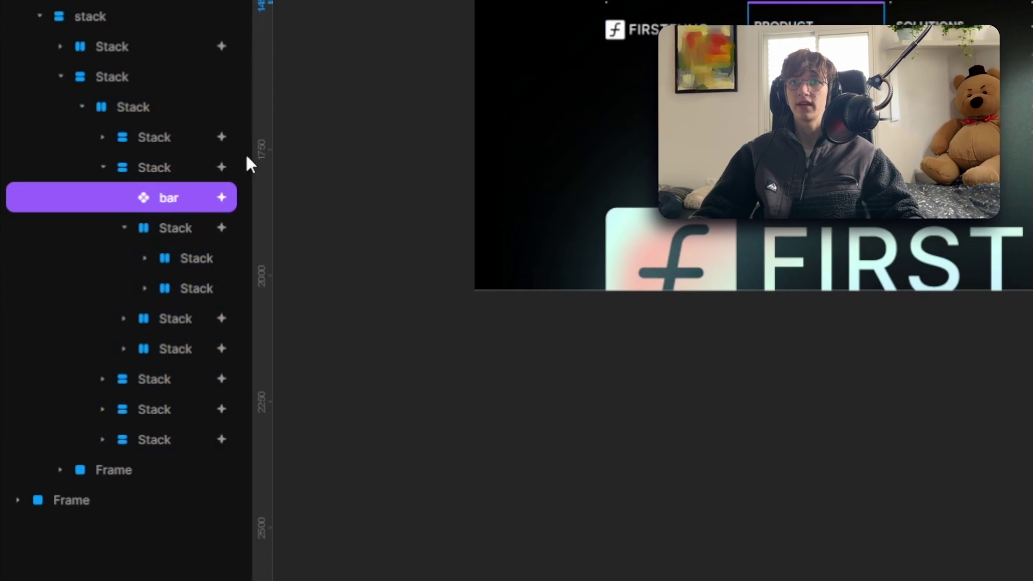
pyautogui.click(97, 47)
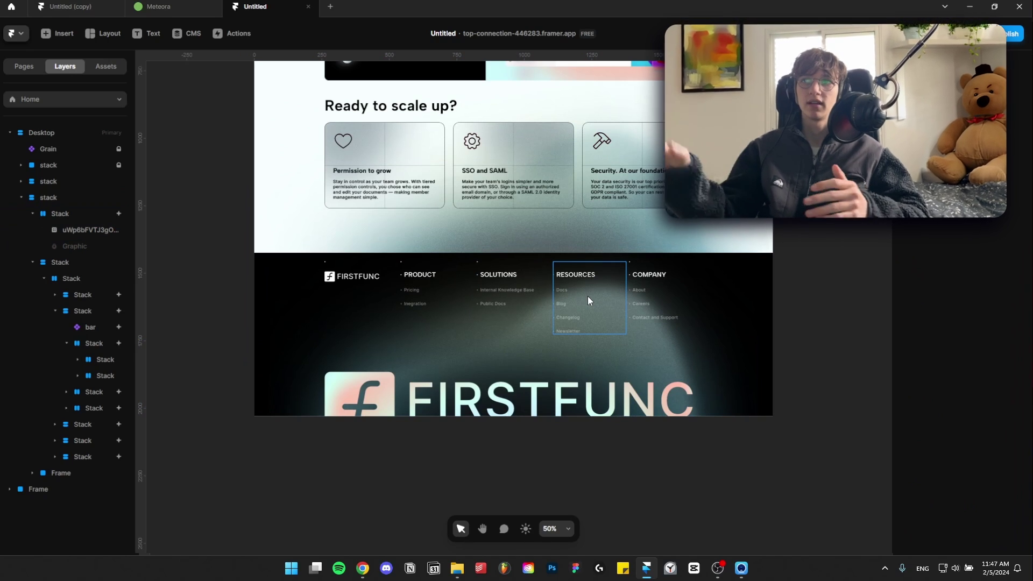
pyautogui.hotkey('ctrl', 'p')
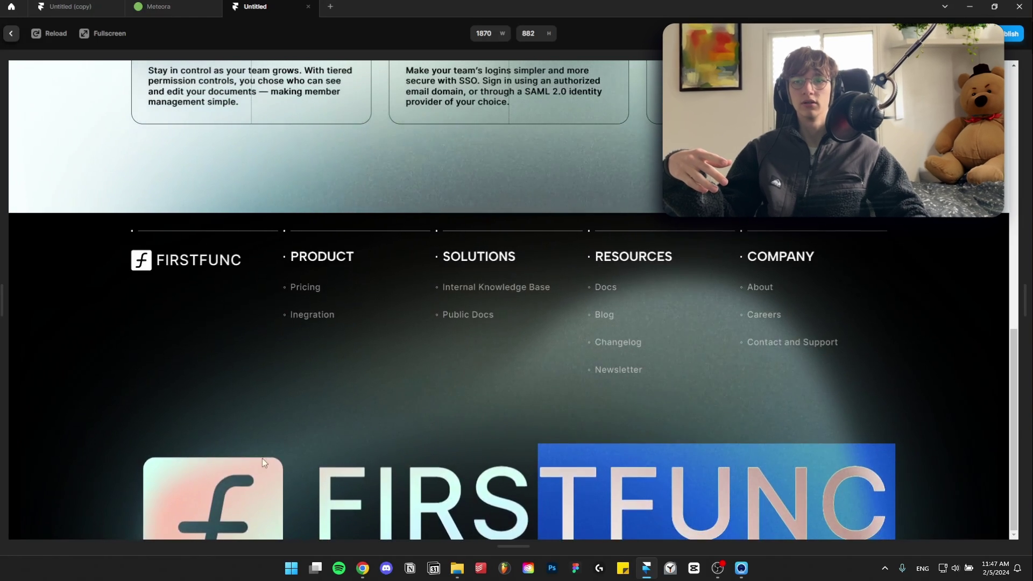
pyautogui.press('Escape')
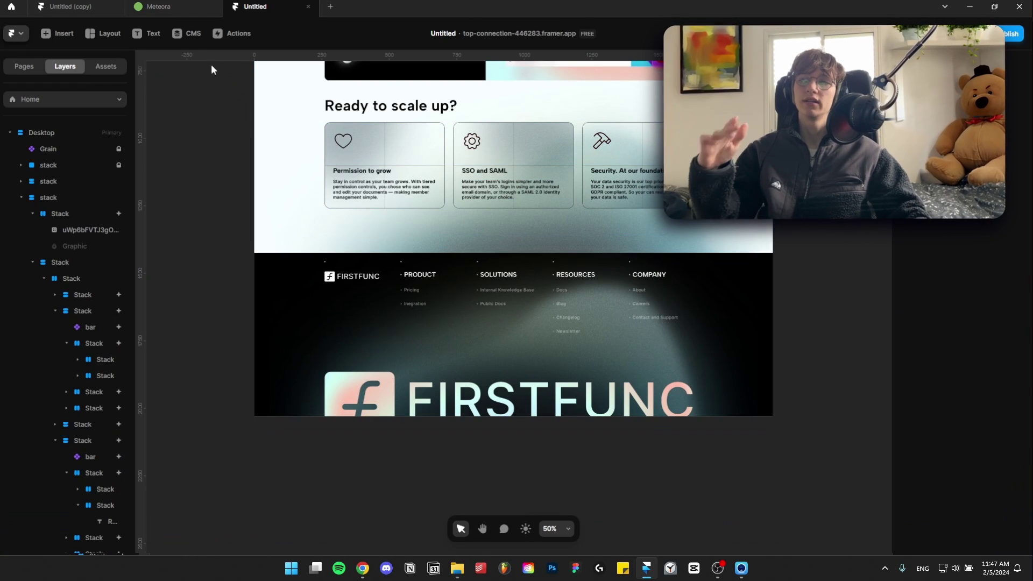
pyautogui.click(191, 9)
# - Select the 'One Agency to Rule Them All' heading, detach its text style and open its font choices
pyautogui.scroll(-2, 486, 241)
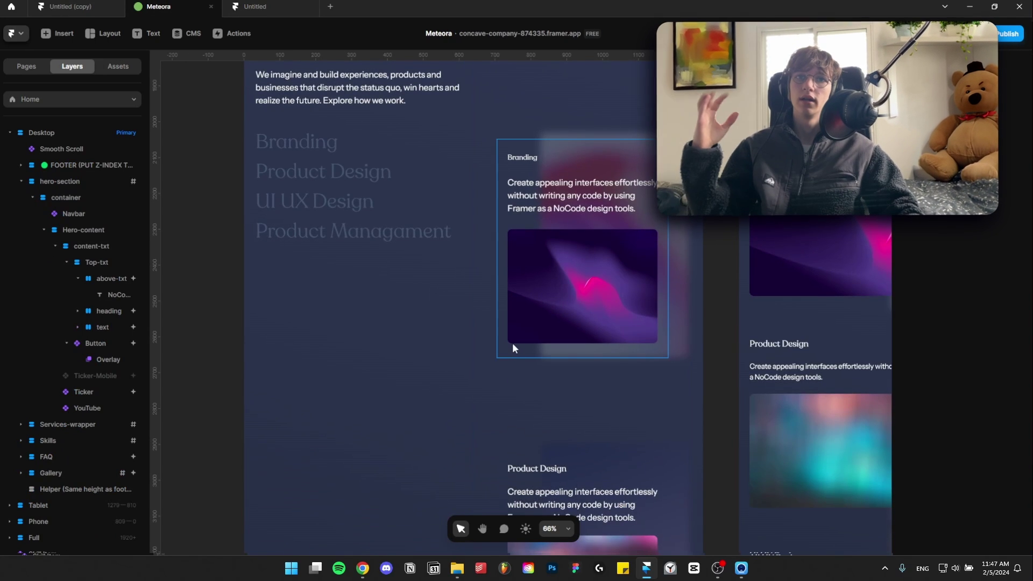
pyautogui.scroll(-2, 510, 345)
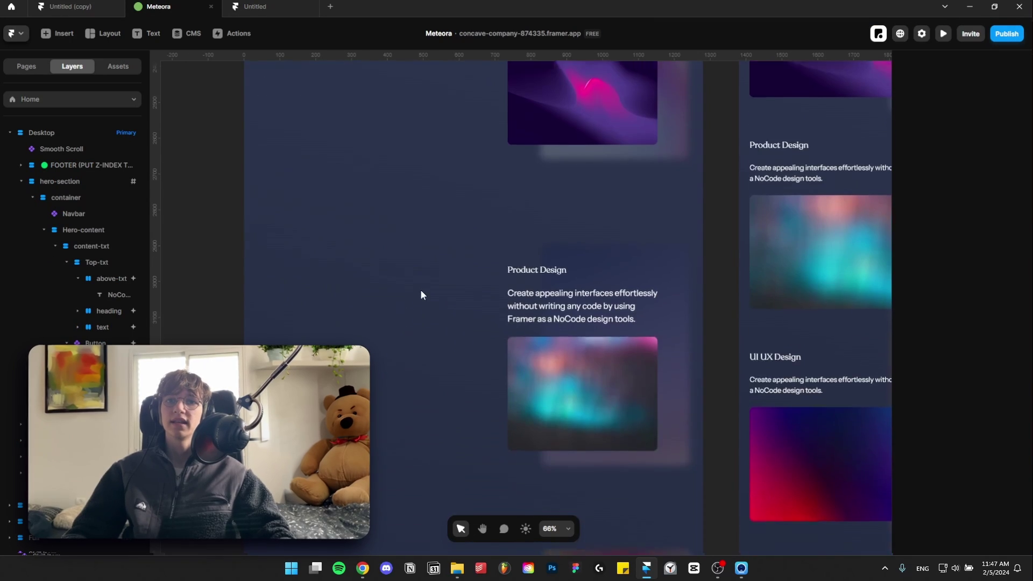
pyautogui.scroll(-3, 421, 293)
pyautogui.scroll(10, 431, 298)
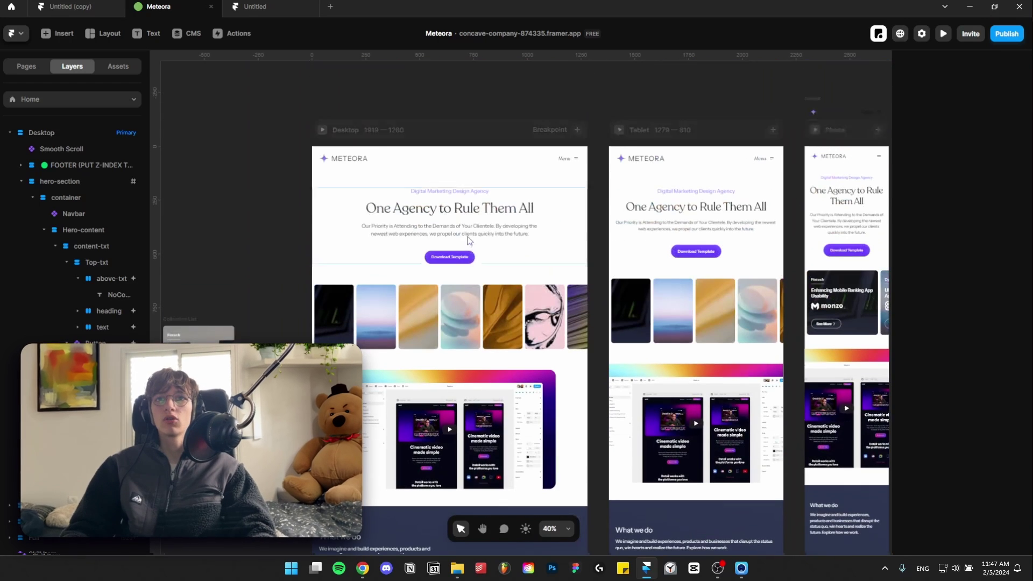
pyautogui.keyDown('ctrl'); pyautogui.click(460, 215); pyautogui.keyUp('ctrl')
pyautogui.scroll(-2, 1006, 359)
pyautogui.click(1015, 355)
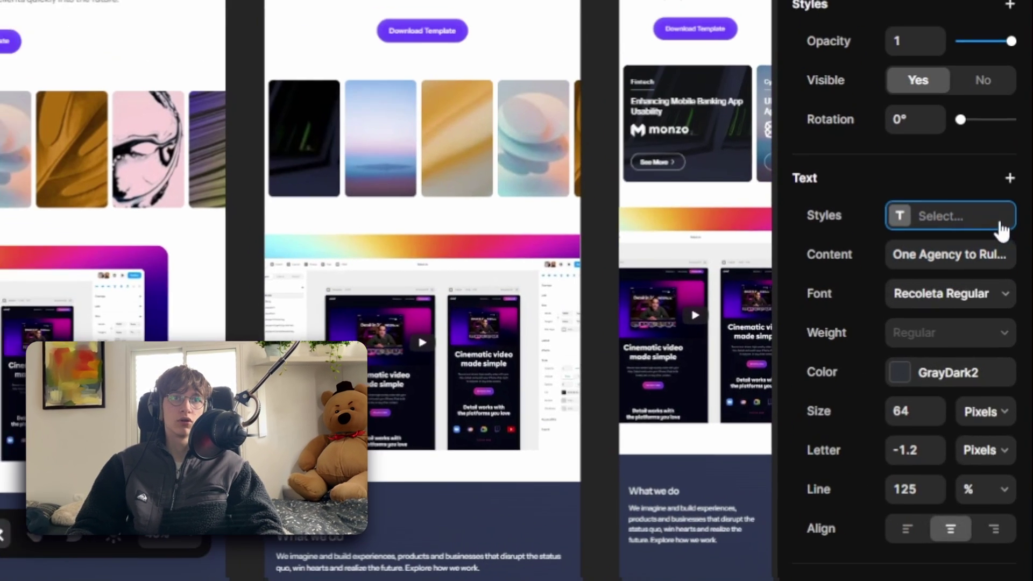
pyautogui.click(980, 295)
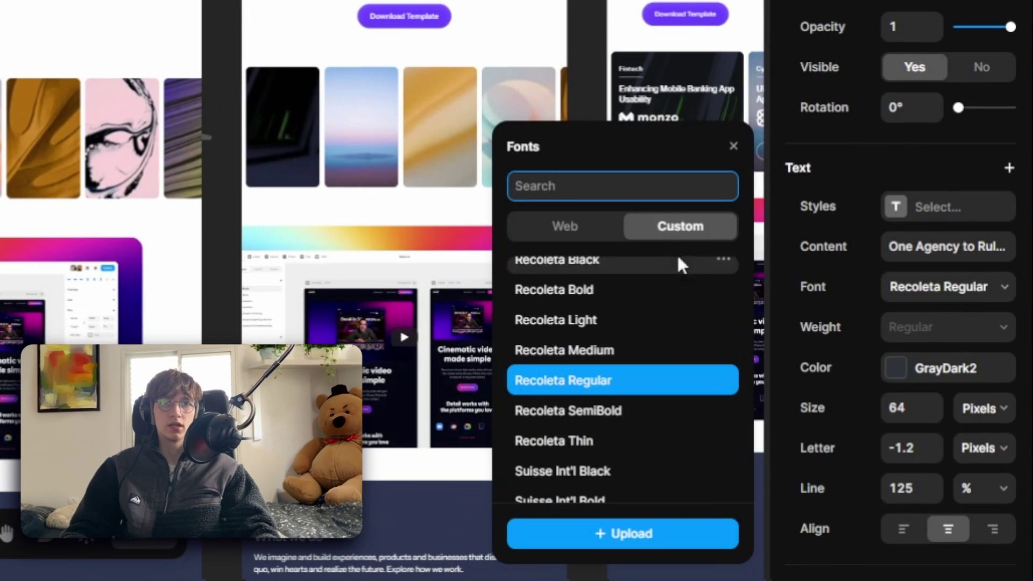
# - Compare the web fonts with the custom Recoleta fonts in the font list
pyautogui.click(558, 227)
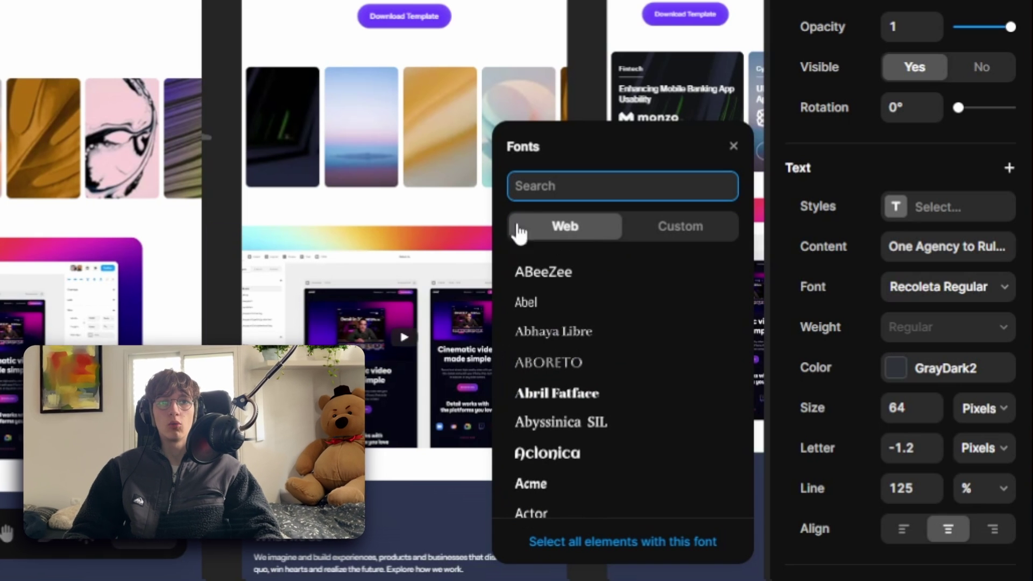
pyautogui.click(689, 230)
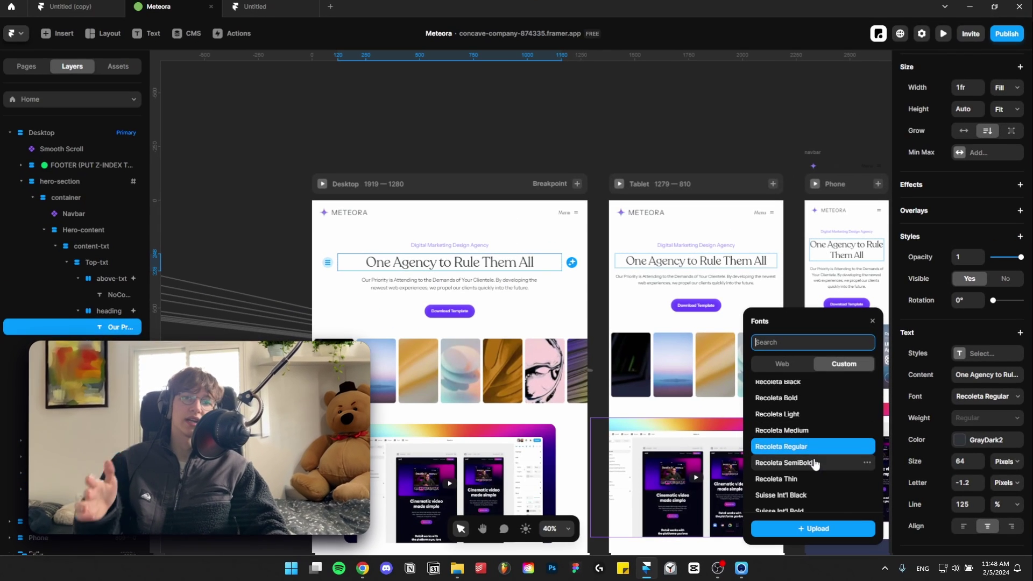
pyautogui.click(793, 369)
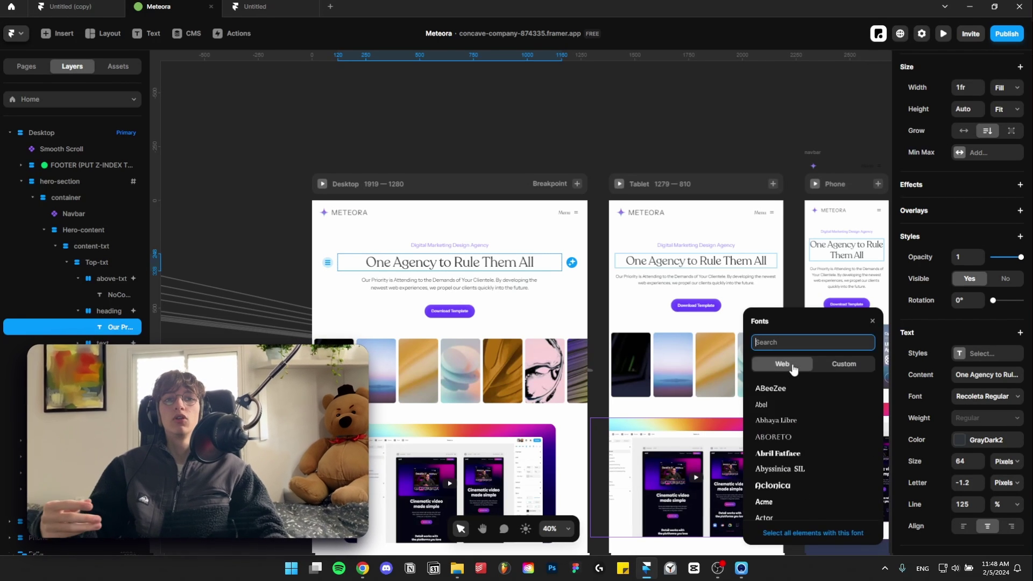
pyautogui.scroll(-20, 581, 415)
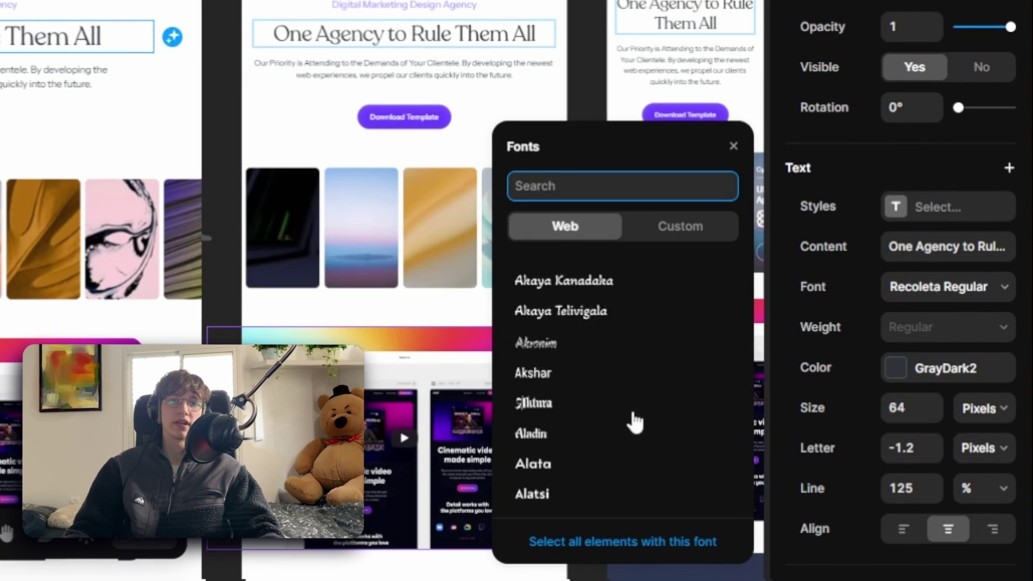
pyautogui.scroll(-20, 635, 423)
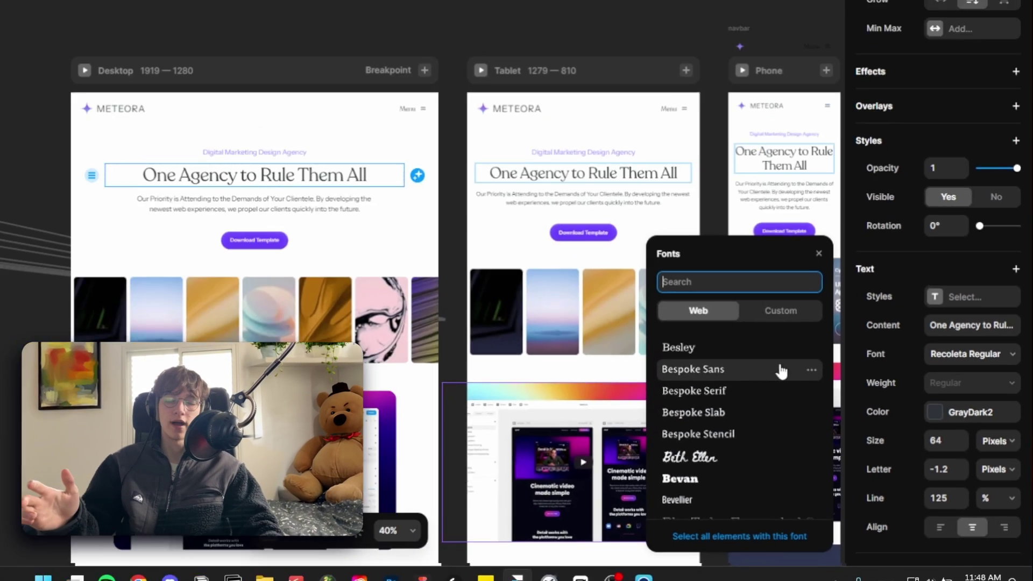
pyautogui.click(680, 226)
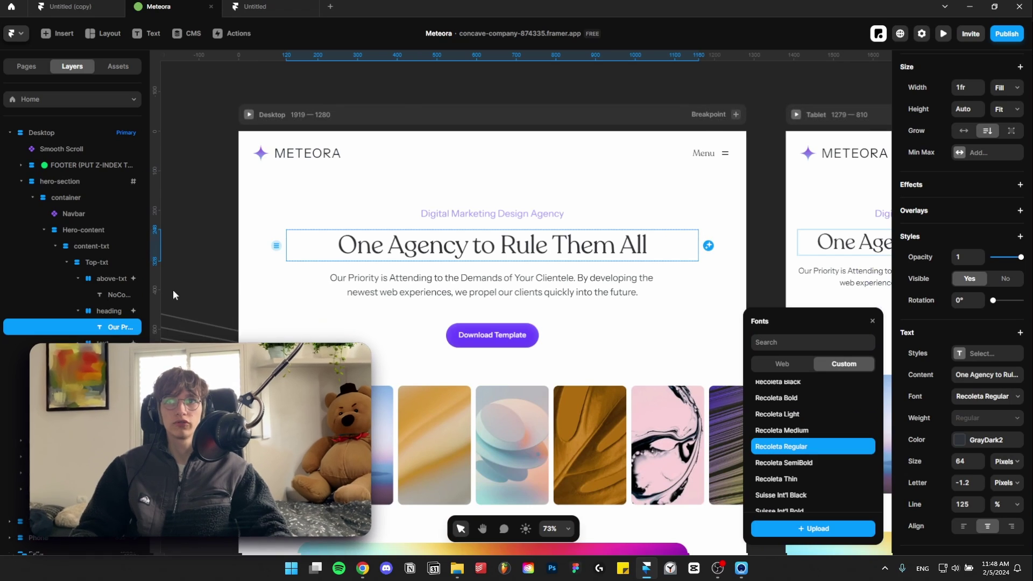